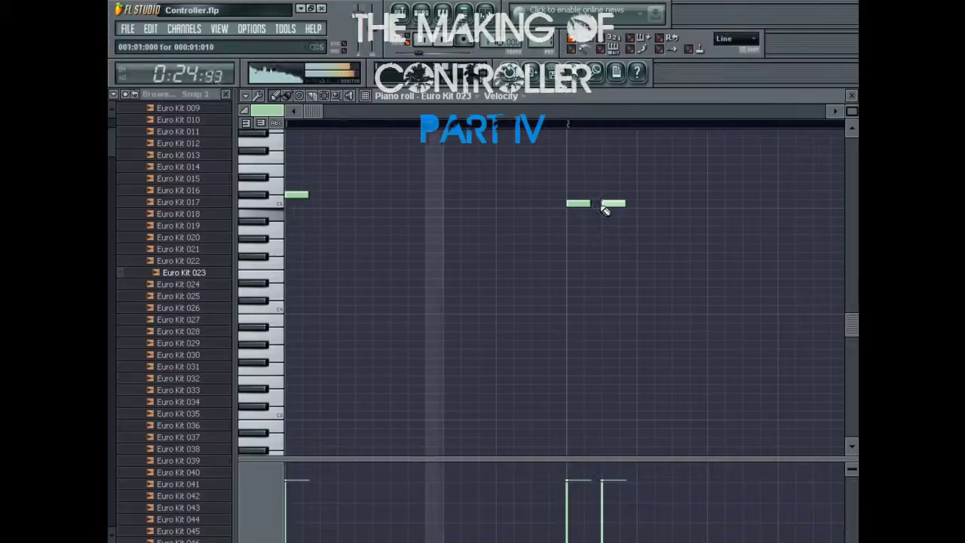
# Move the first Euro Kit 023 note down to C5 and add another C5 note in the second bar
pyautogui.moveTo(298, 195); pyautogui.dragTo(298, 203)
pyautogui.click(689, 203)
pyautogui.moveTo(689, 205); pyautogui.dragTo(681, 206)
# Audition more Euro Kit samples and load Euro Kit 036 into the empty Sampler channel below Euro Kit 023
pyautogui.press('F7')
pyautogui.click(185, 343)
pyautogui.click(180, 367)
pyautogui.click(158, 401)
pyautogui.scroll(-4, 155, 339)
pyautogui.click(168, 298)
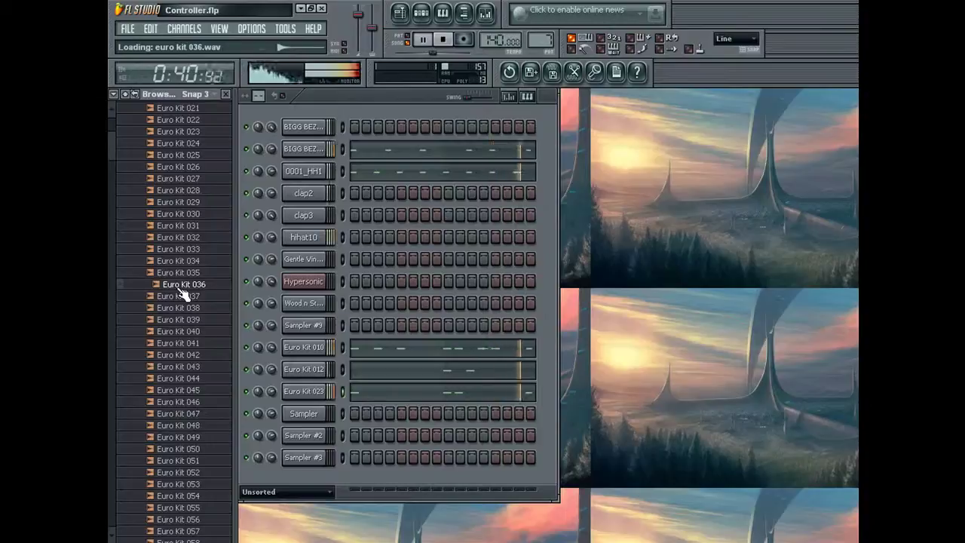
pyautogui.moveTo(323, 415); pyautogui.dragTo(322, 416)
# Draw a rhythm of ten C5 notes across two bars in the Euro Kit 036 piano roll
pyautogui.click(442, 12)
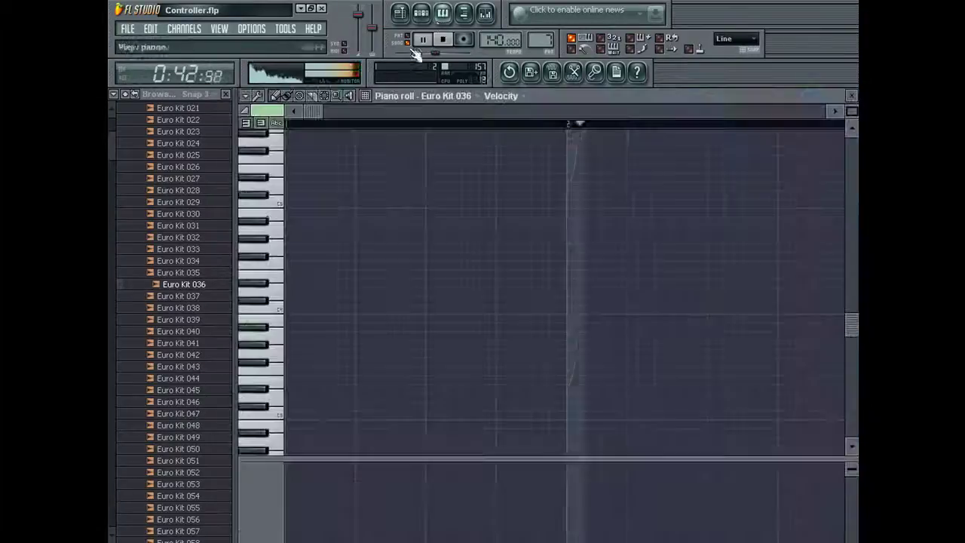
pyautogui.click(330, 205)
pyautogui.click(367, 205)
pyautogui.click(437, 206)
pyautogui.click(508, 204)
pyautogui.click(543, 204)
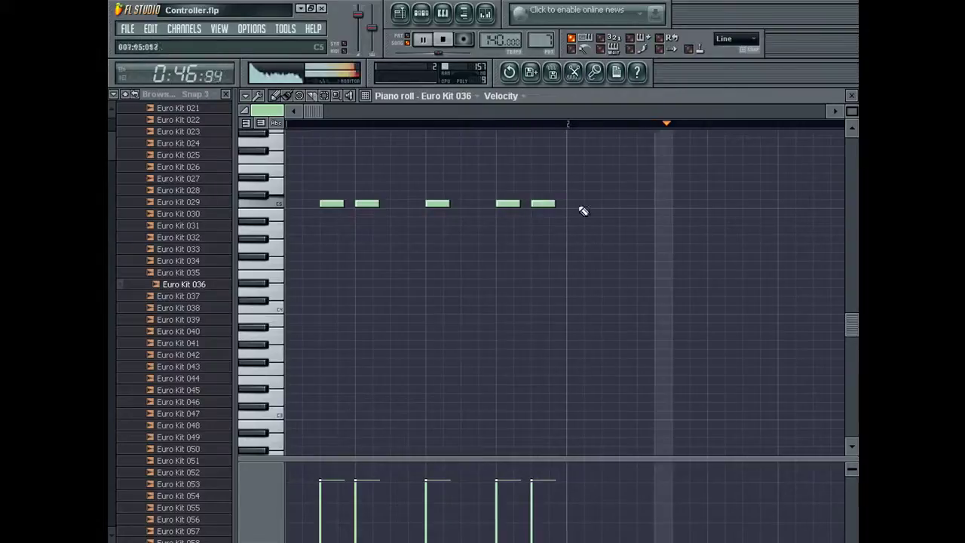
pyautogui.click(614, 205)
pyautogui.click(647, 205)
pyautogui.moveTo(727, 204); pyautogui.dragTo(713, 208)
pyautogui.click(784, 205)
pyautogui.click(816, 205)
# Shift all Euro Kit 036 notes slightly later with snap set to (none), and return the main snap to Line
pyautogui.click(735, 38)
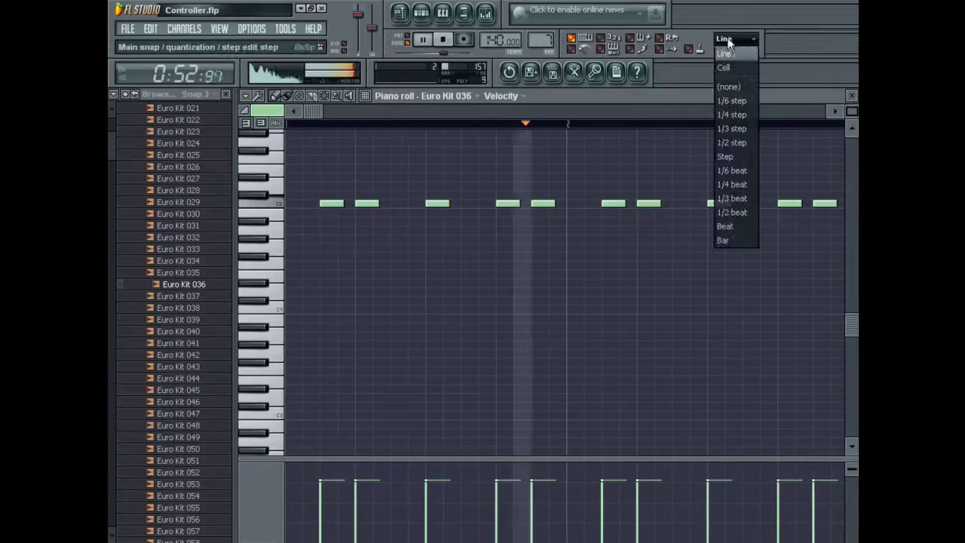
pyautogui.click(730, 87)
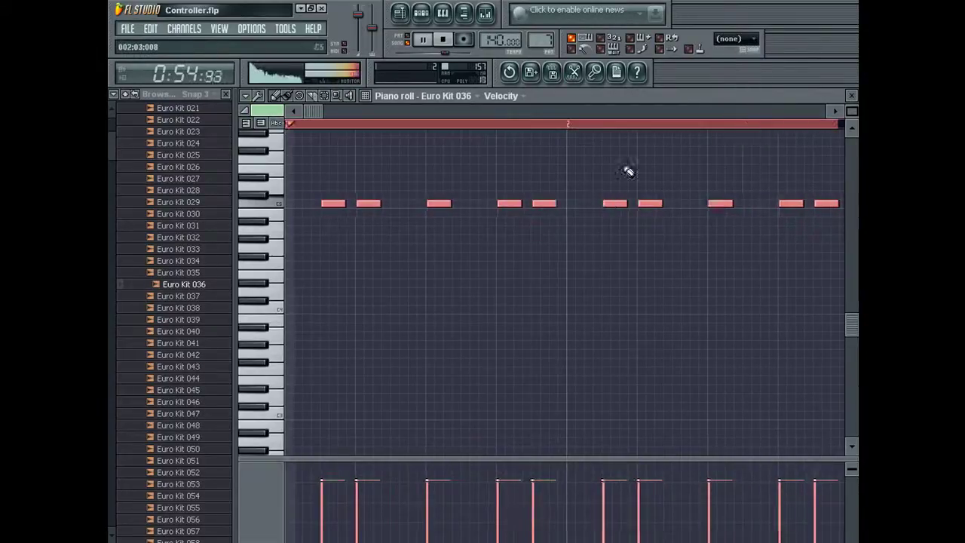
pyautogui.press('F7')
pyautogui.click(739, 39)
pyautogui.click(739, 61)
pyautogui.click(738, 39)
pyautogui.click(737, 63)
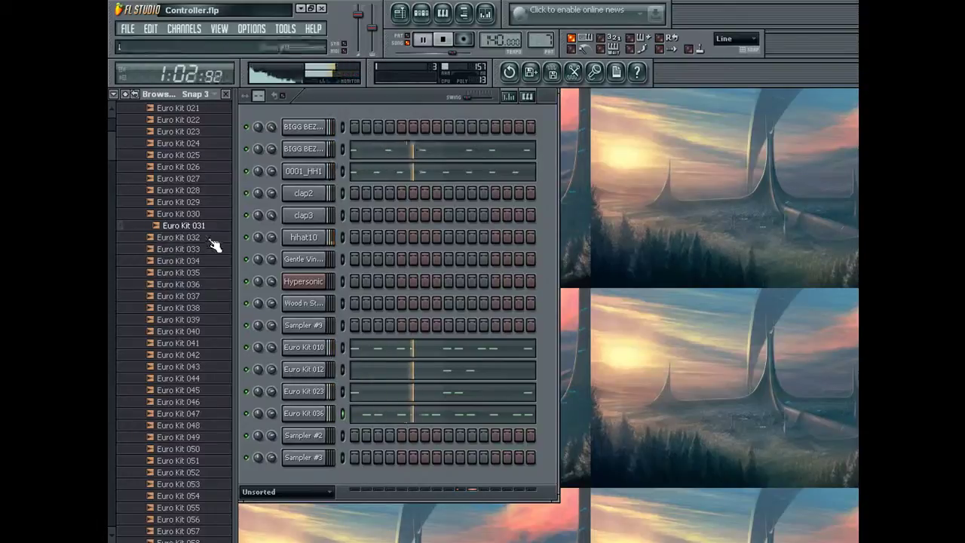
# Find the HipHop folder in Packs, audition its samples and replace the Euro Kit 036 channel's sample with HIP_Hat_6
pyautogui.scroll(-4, 193, 301)
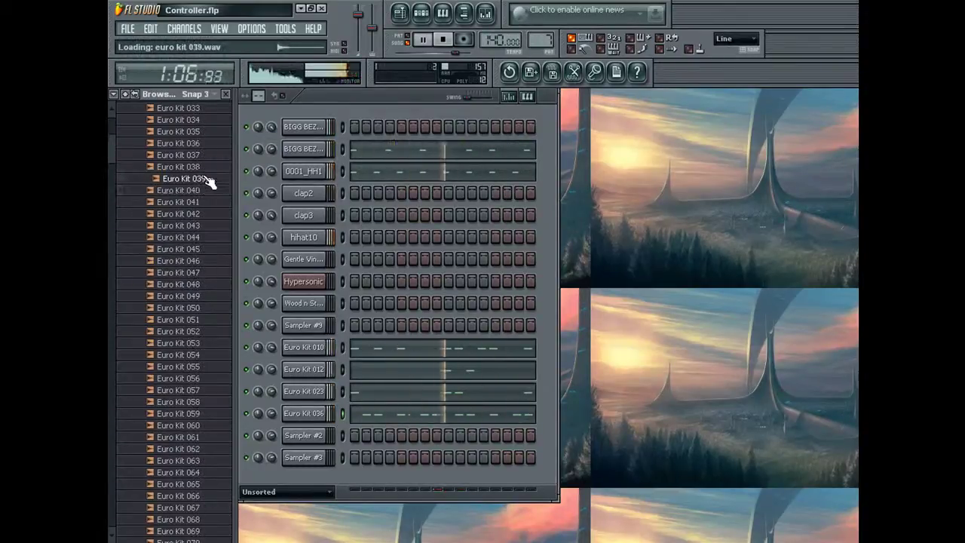
pyautogui.scroll(-15, 109, 186)
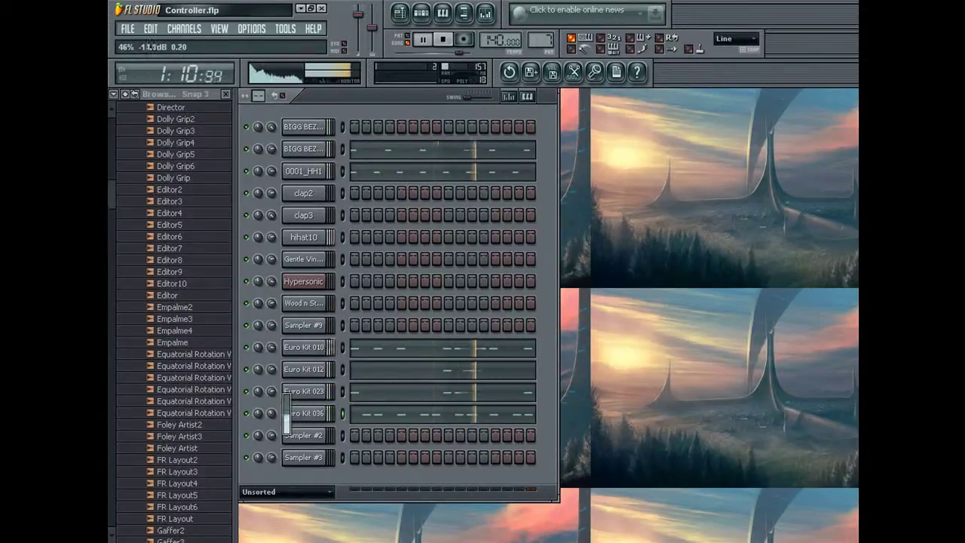
pyautogui.scroll(20, 114, 123)
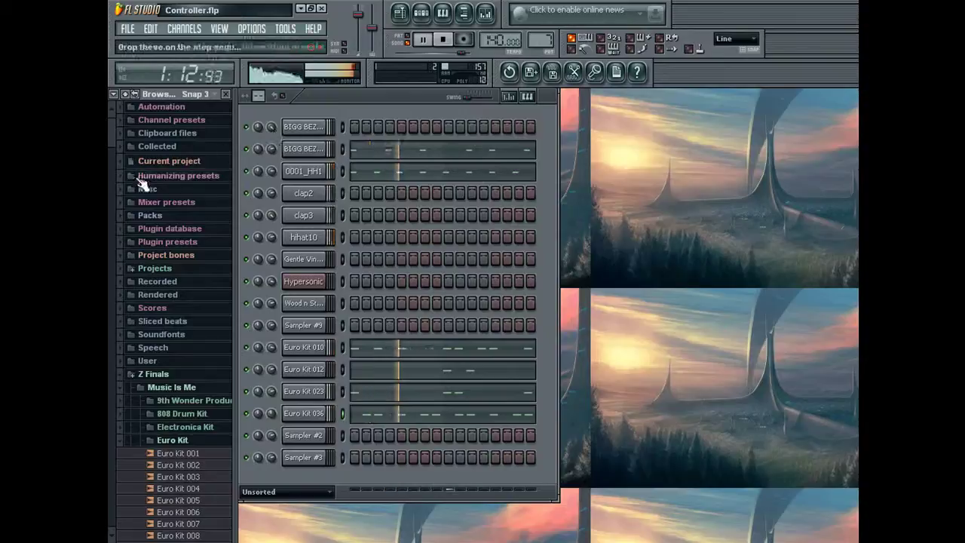
pyautogui.click(147, 216)
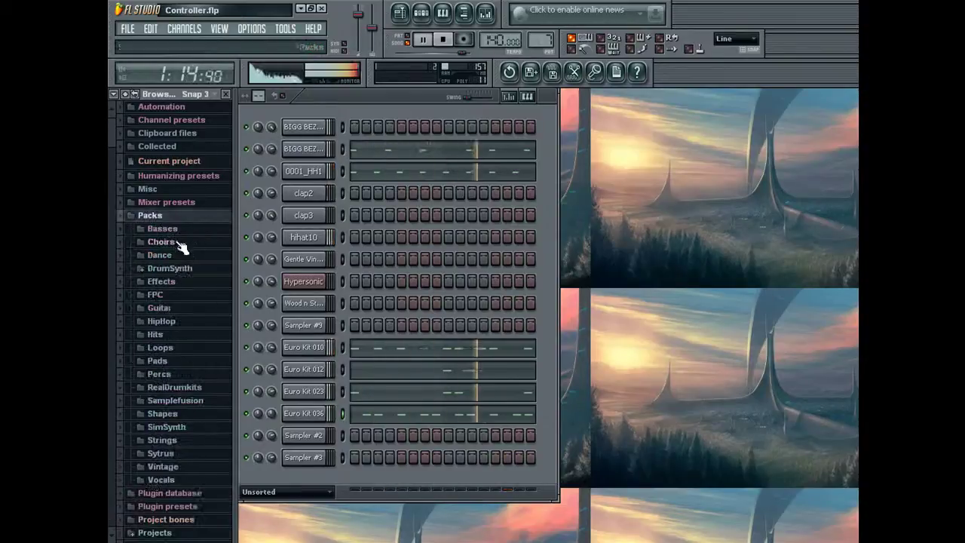
pyautogui.click(184, 330)
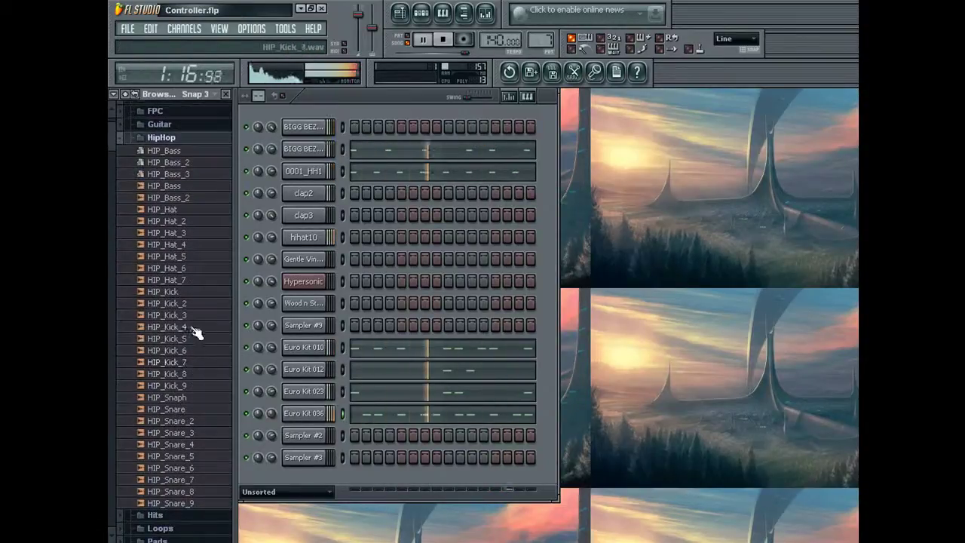
pyautogui.click(191, 329)
pyautogui.click(194, 244)
pyautogui.click(197, 270)
pyautogui.moveTo(198, 270); pyautogui.dragTo(304, 413)
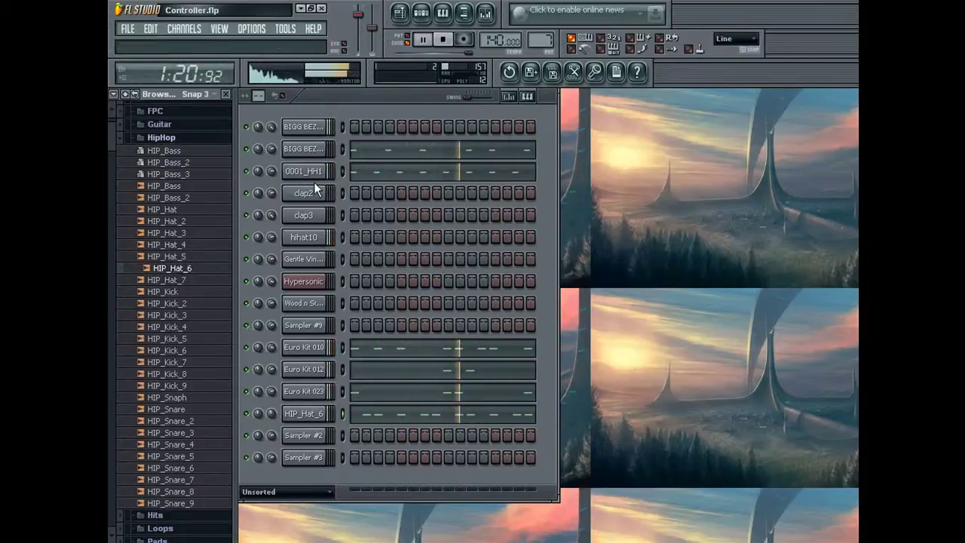
# Clone the topmost BIGG BEZZY KICK 1 channel, audition the HipHop kicks and load HIP_Kick_4 into the clone
pyautogui.rightClick(320, 126)
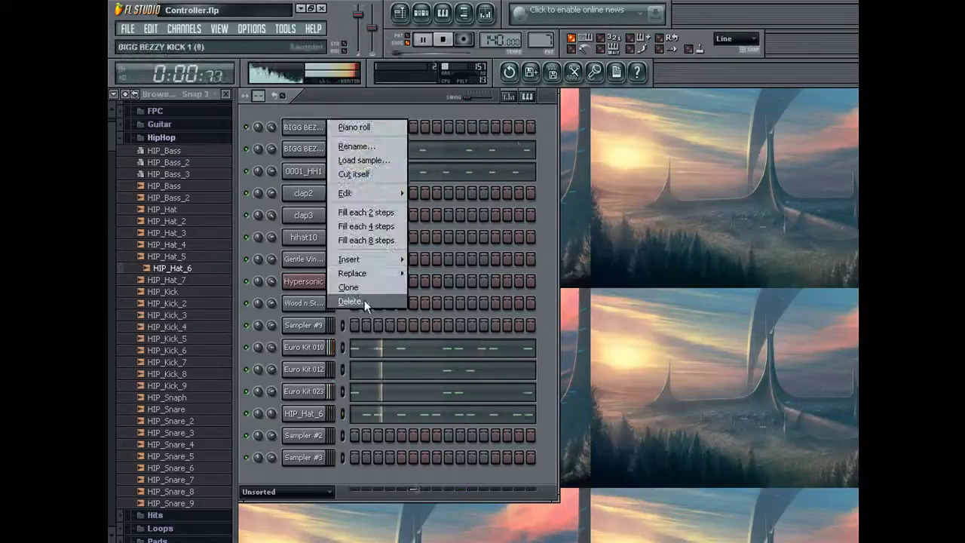
pyautogui.click(349, 288)
pyautogui.click(306, 151)
pyautogui.click(198, 279)
pyautogui.click(181, 304)
pyautogui.click(189, 315)
pyautogui.click(195, 327)
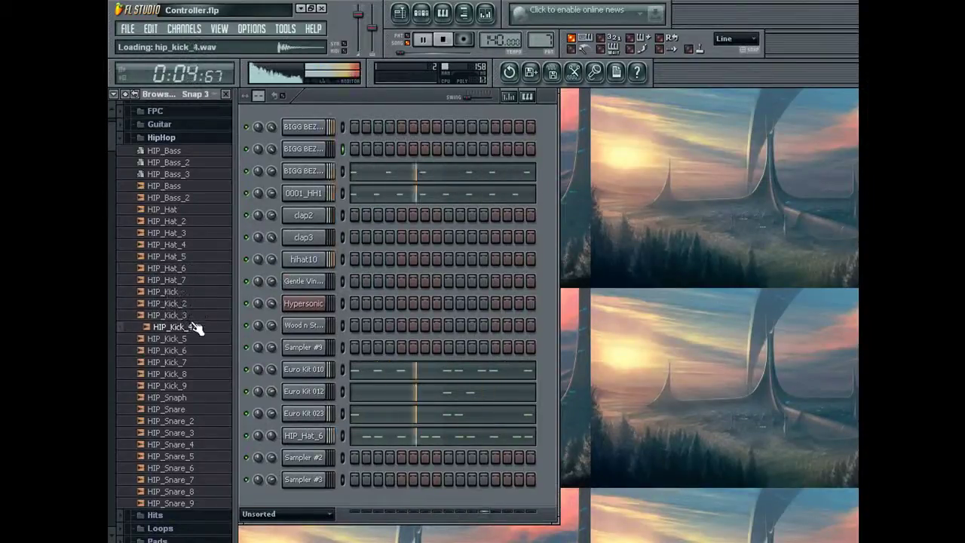
pyautogui.moveTo(195, 338); pyautogui.dragTo(306, 149)
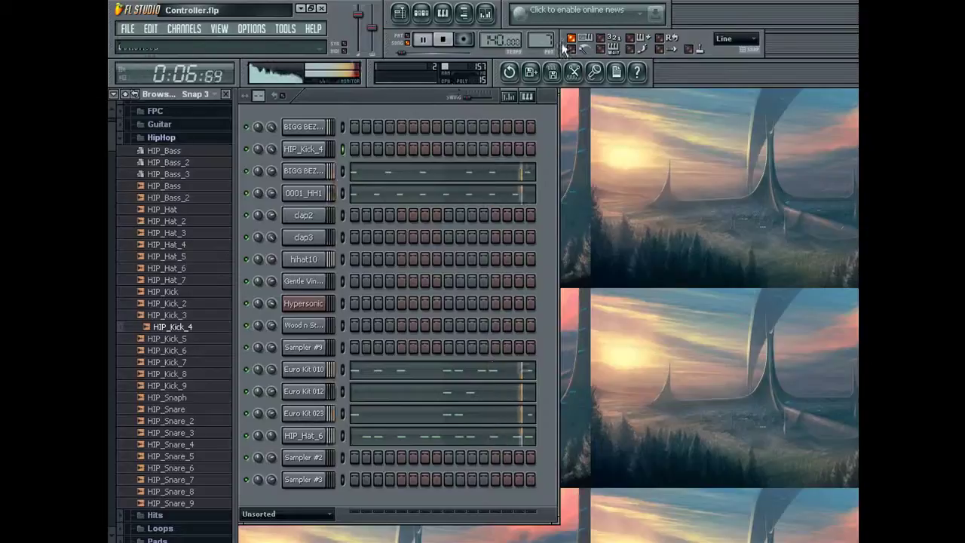
# Copy the BIGG BEZZY kick pattern into the HIP_Kick_4 channel and delete its second and last notes
pyautogui.scroll(3, 539, 39)
pyautogui.scroll(1, 539, 40)
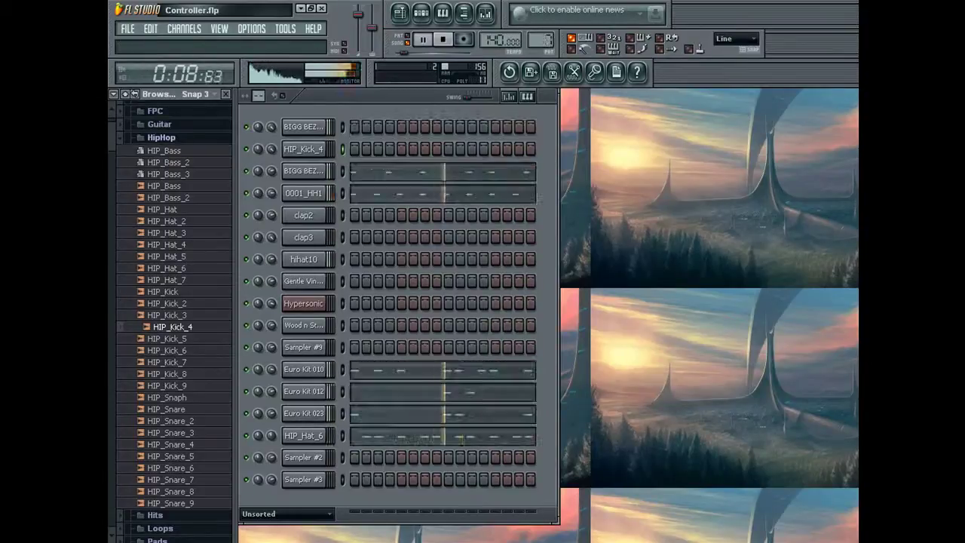
pyautogui.click(306, 149)
pyautogui.click(323, 154)
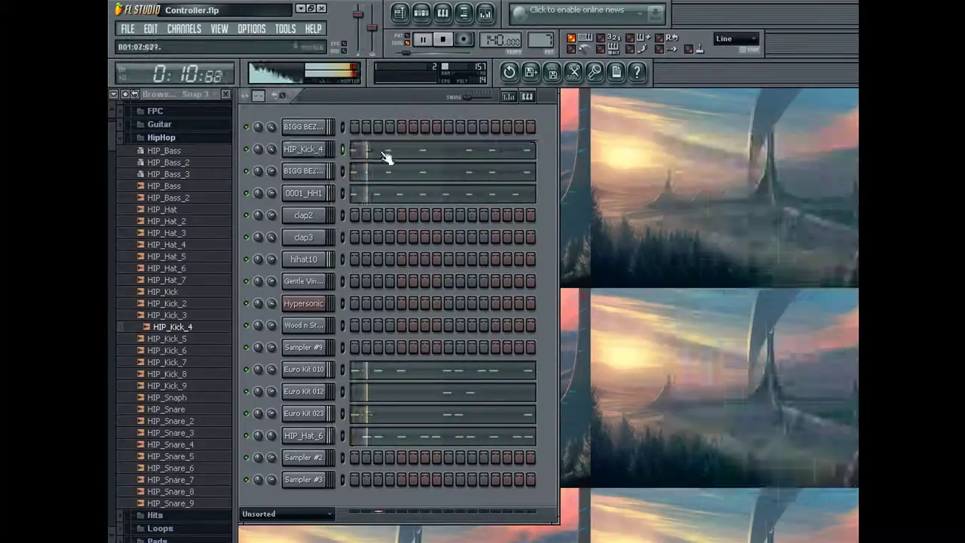
pyautogui.rightClick(334, 153)
pyautogui.click(414, 198)
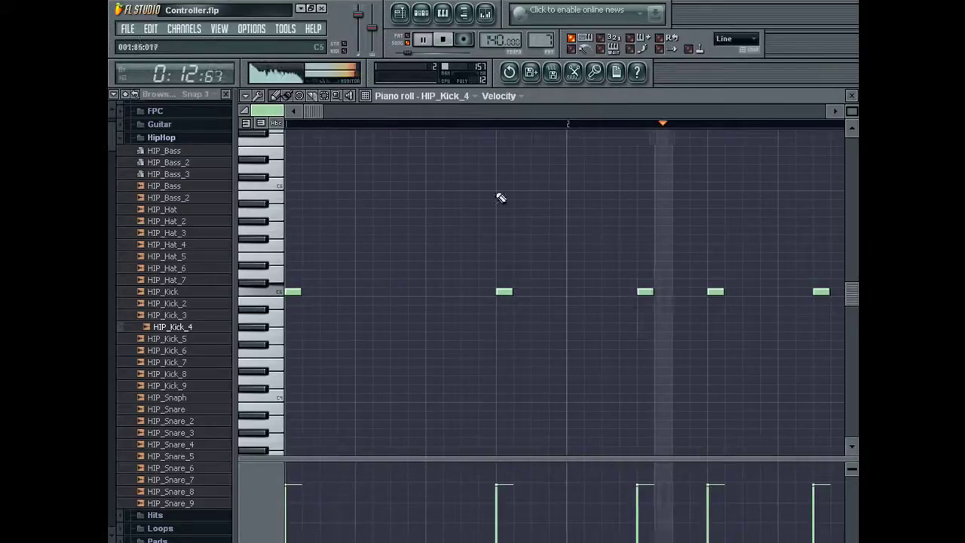
pyautogui.click(373, 111)
pyautogui.rightClick(653, 292)
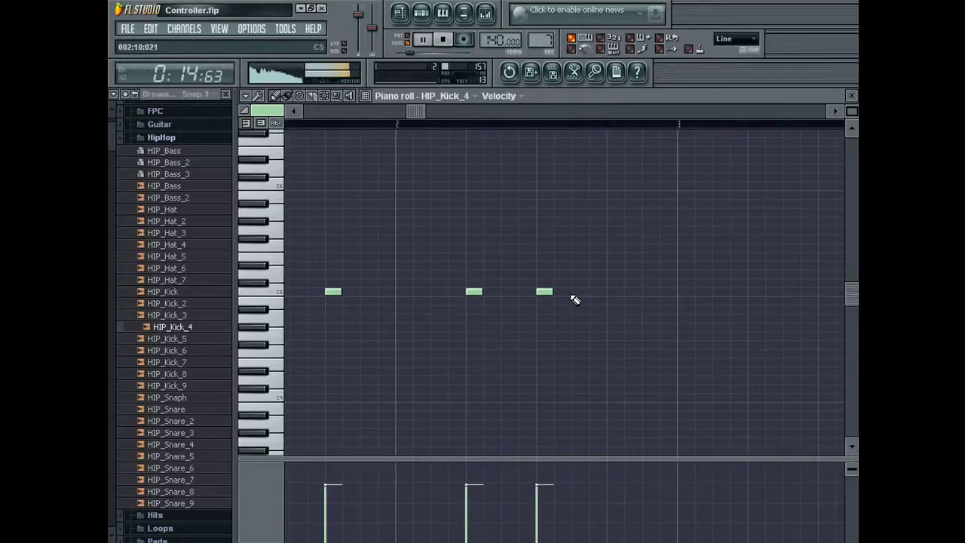
pyautogui.press('F7')
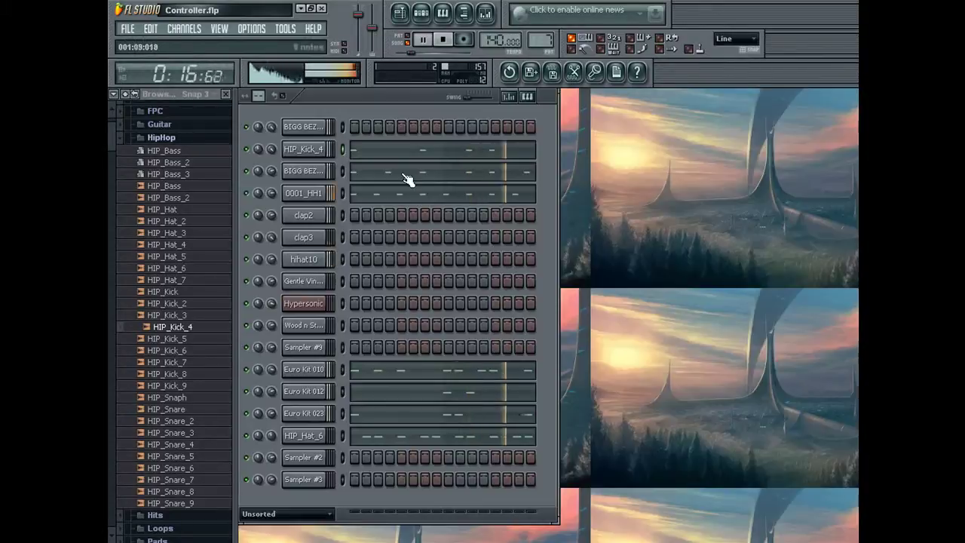
# Thin out the BIGG BEZZY kick pattern below HIP_Kick_4 by deleting notes, including its second one
pyautogui.click(407, 181)
pyautogui.rightClick(398, 291)
pyautogui.press('F7')
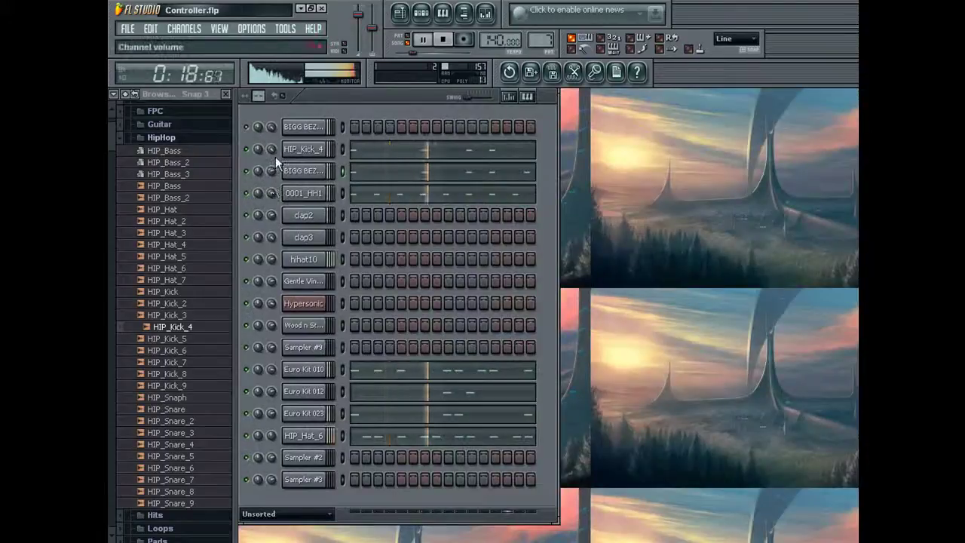
# Inspect the HIP_Kick_4 channel settings and its Insert 2 track in the mixer
pyautogui.click(301, 150)
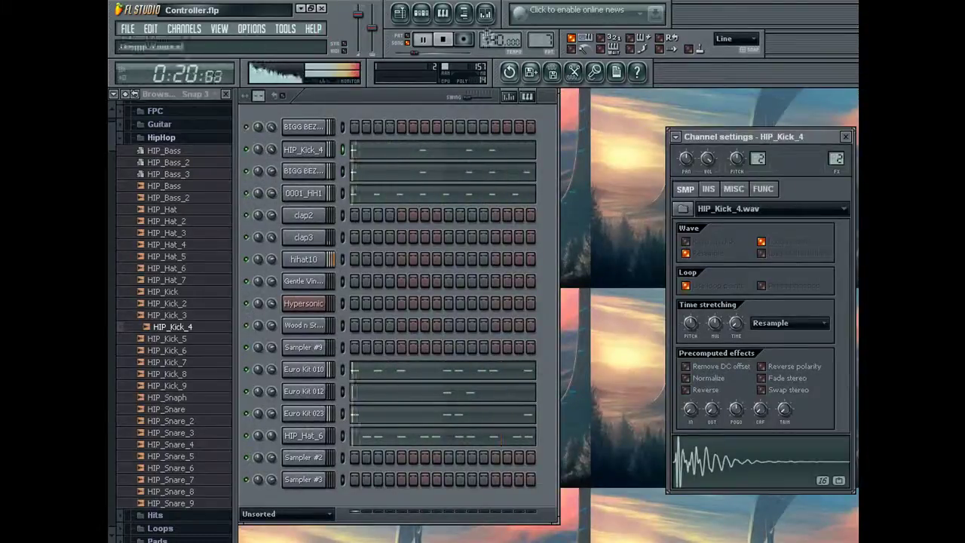
pyautogui.press('F9')
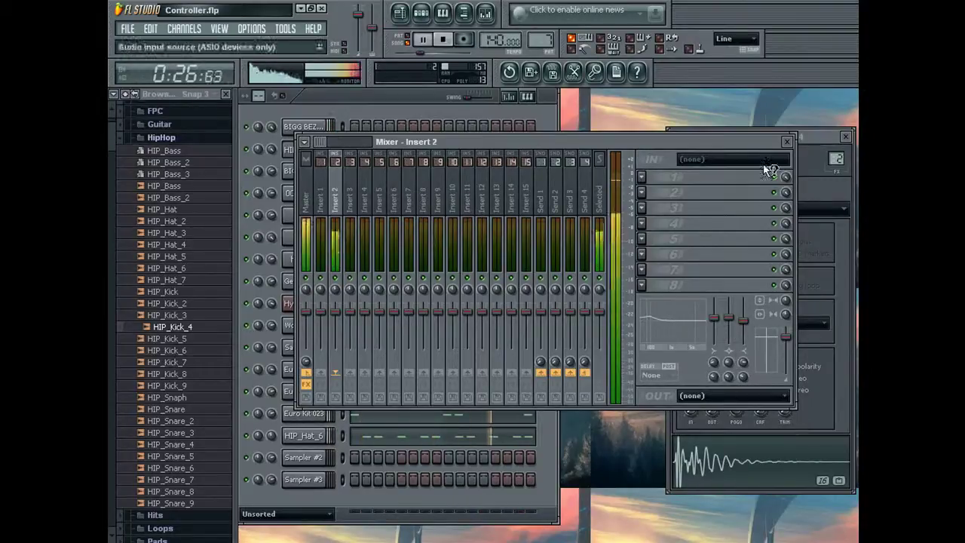
pyautogui.click(786, 142)
pyautogui.click(845, 136)
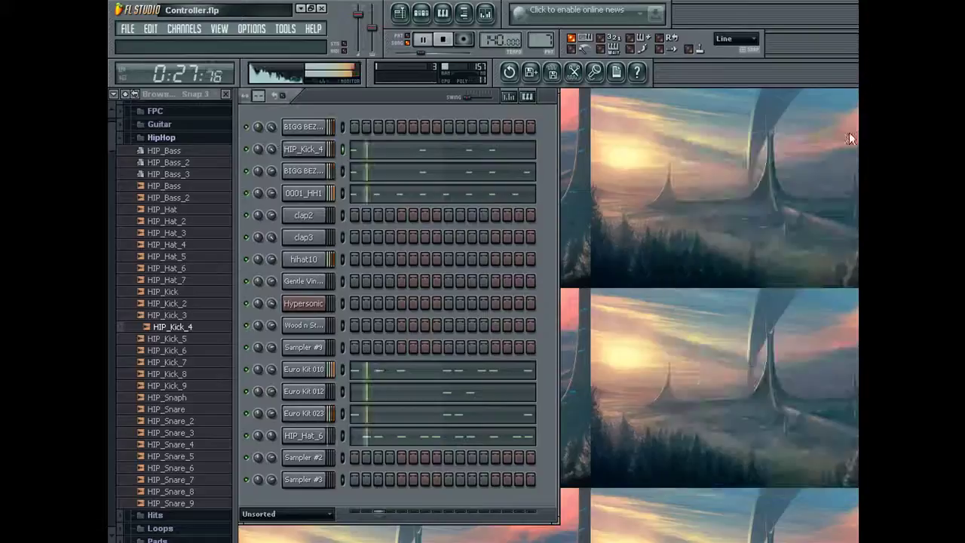
# Examine the Fruity Limiter on the Master mixer track while the beat plays
pyautogui.click(485, 13)
pyautogui.click(306, 200)
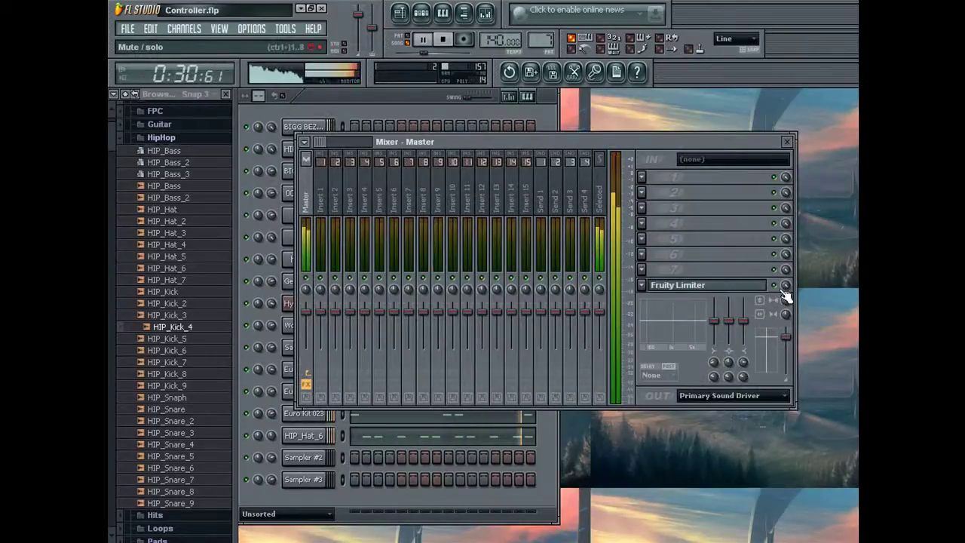
pyautogui.click(686, 287)
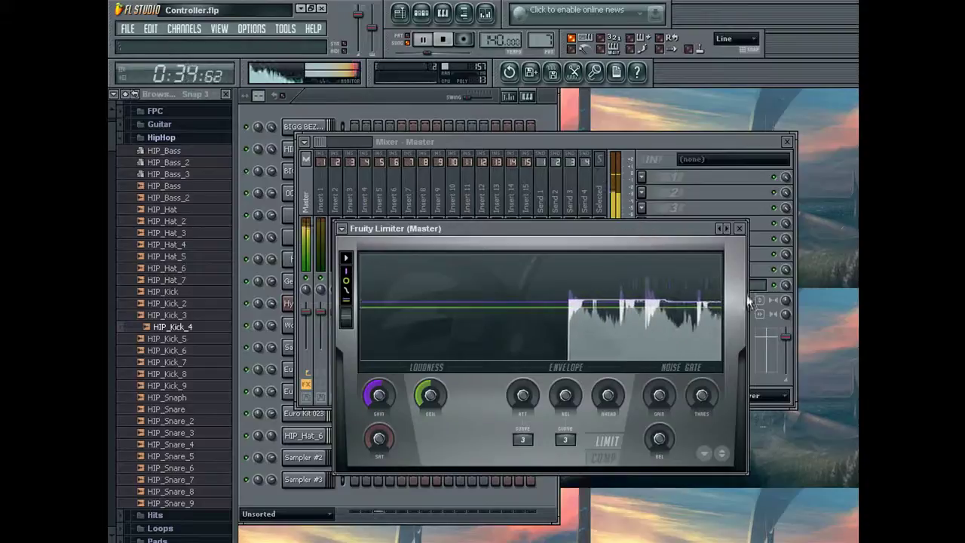
pyautogui.click(742, 228)
# Set the channel rack filter to All so the Controller audio clip channels are listed too
pyautogui.click(351, 110)
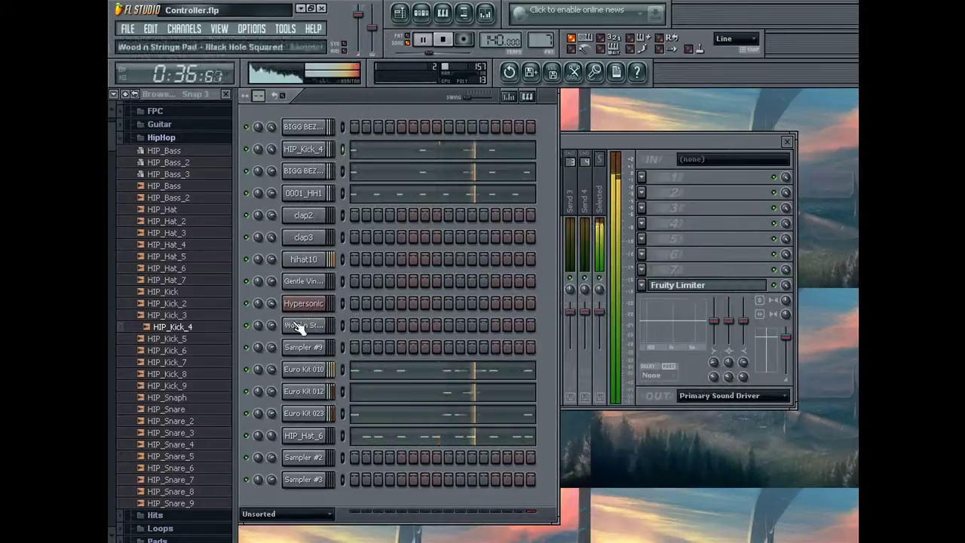
pyautogui.click(286, 514)
pyautogui.click(291, 487)
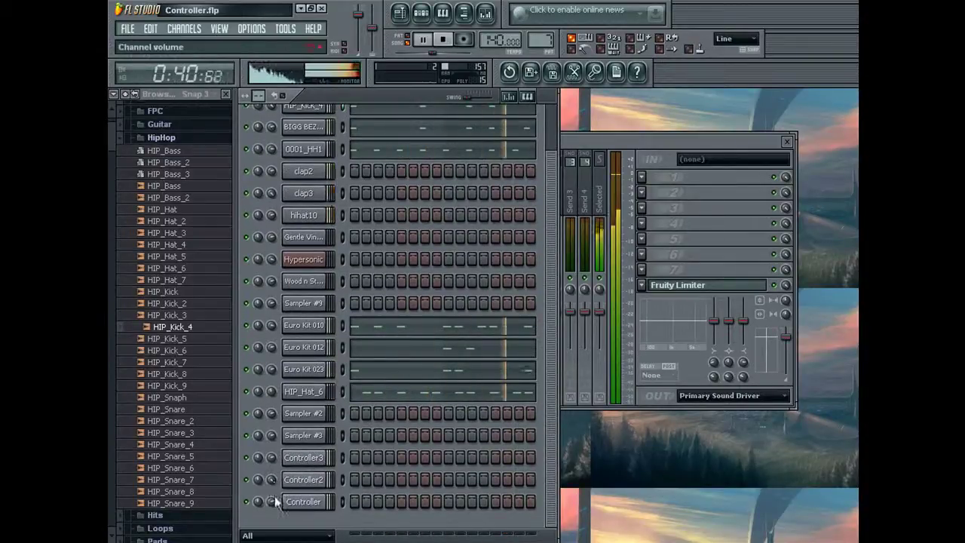
pyautogui.rightClick(271, 386)
pyautogui.click(285, 512)
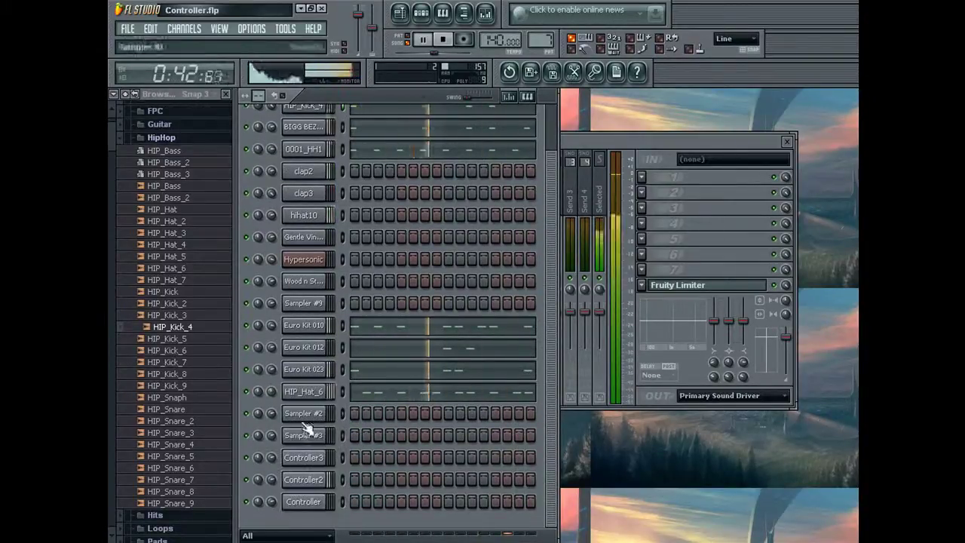
# Open the Controller audio clip's channel settings from the playlist and set its volume to about 71%
pyautogui.click(399, 13)
pyautogui.moveTo(571, 112); pyautogui.dragTo(441, 111)
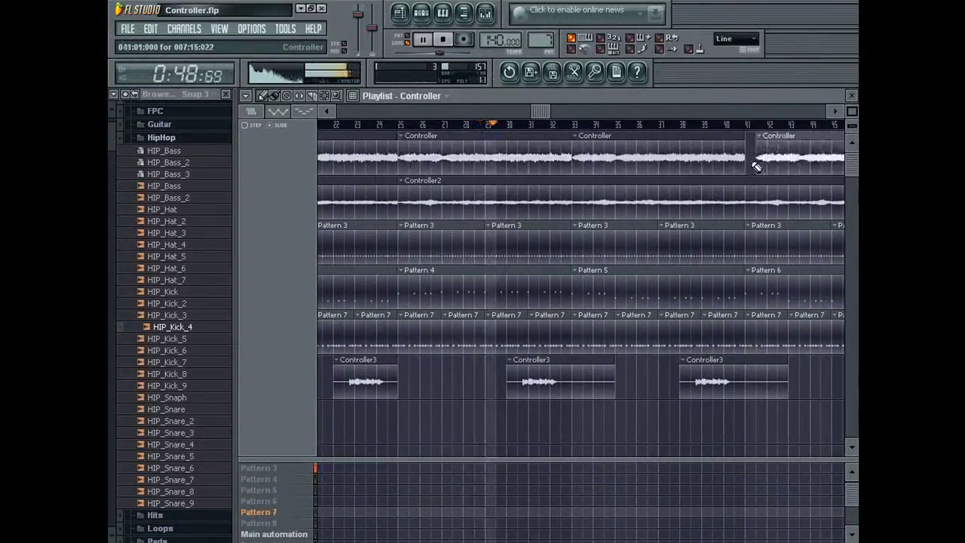
pyautogui.doubleClick(730, 157)
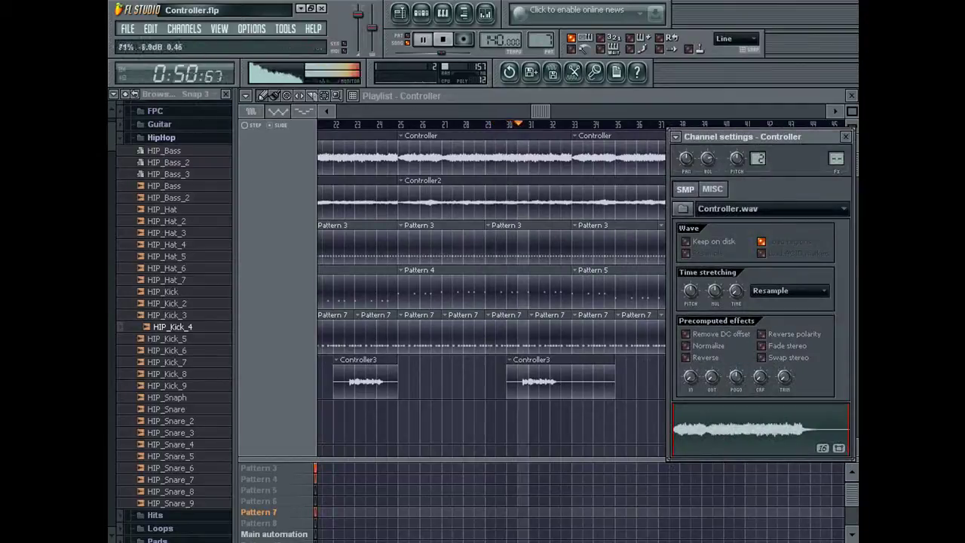
pyautogui.click(846, 136)
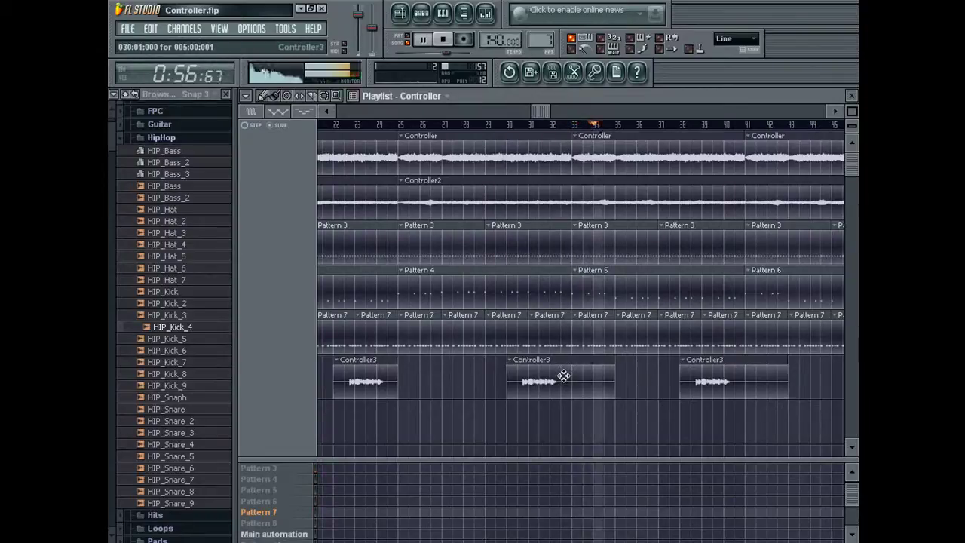
# Delete the Controller3 audio clips starting at bars 14, 30 and 46 in the playlist
pyautogui.hscroll(-10, 564, 374)
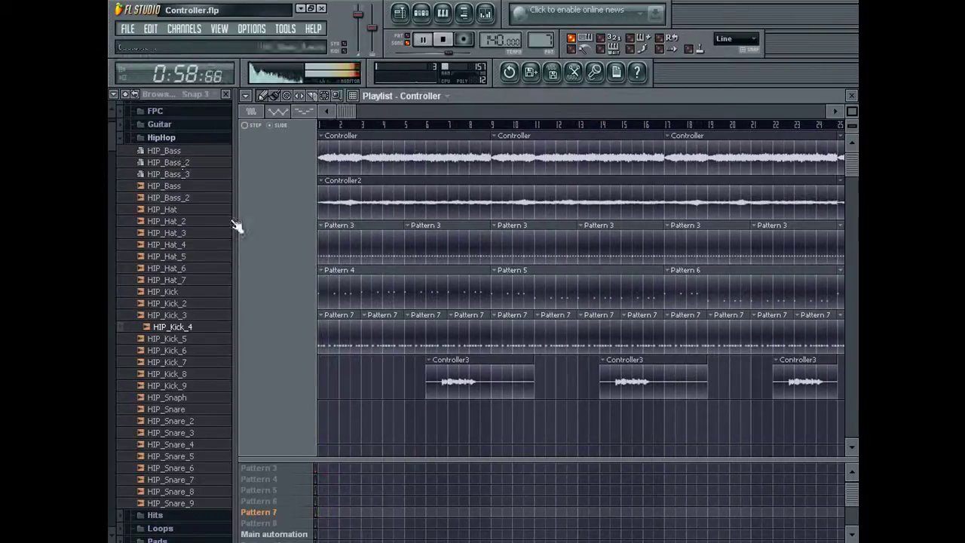
pyautogui.rightClick(648, 377)
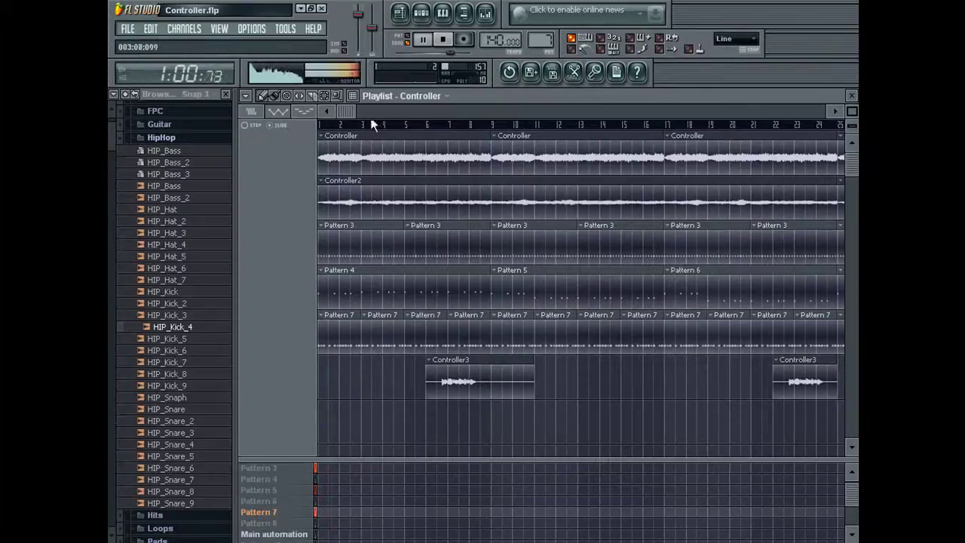
pyautogui.hscroll(10, 552, 142)
pyautogui.rightClick(551, 371)
pyautogui.moveTo(562, 110); pyautogui.dragTo(642, 112)
pyautogui.rightClick(654, 381)
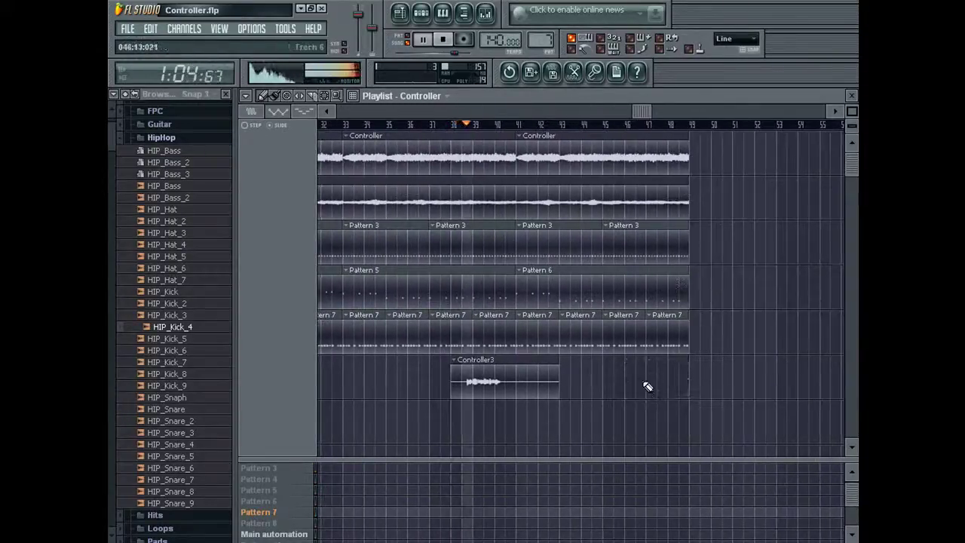
# Delete the Pattern 3 clips spanning bars 41–48, 25–32 and 9–16 in the playlist
pyautogui.rightClick(583, 248)
pyautogui.rightClick(654, 248)
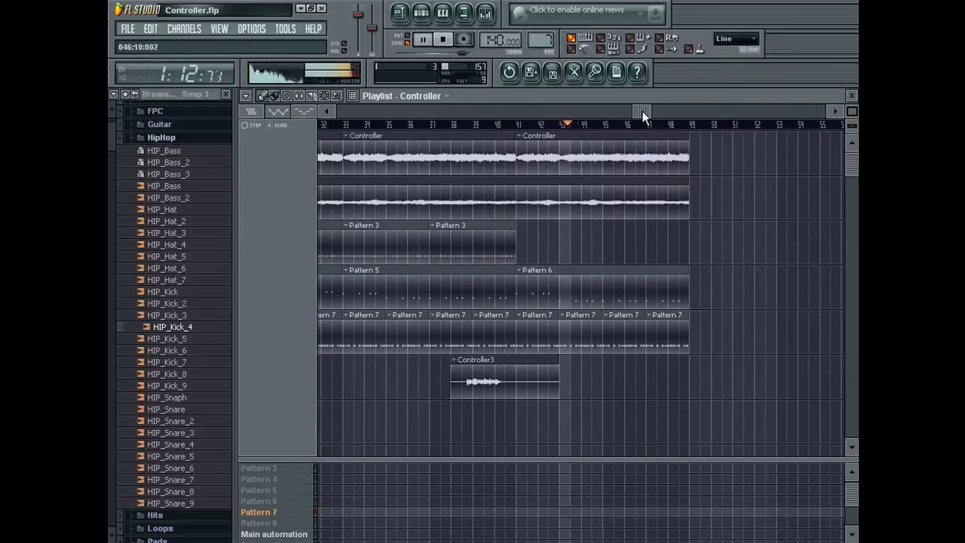
pyautogui.moveTo(643, 114); pyautogui.dragTo(533, 233)
pyautogui.click(533, 234)
pyautogui.rightClick(522, 243)
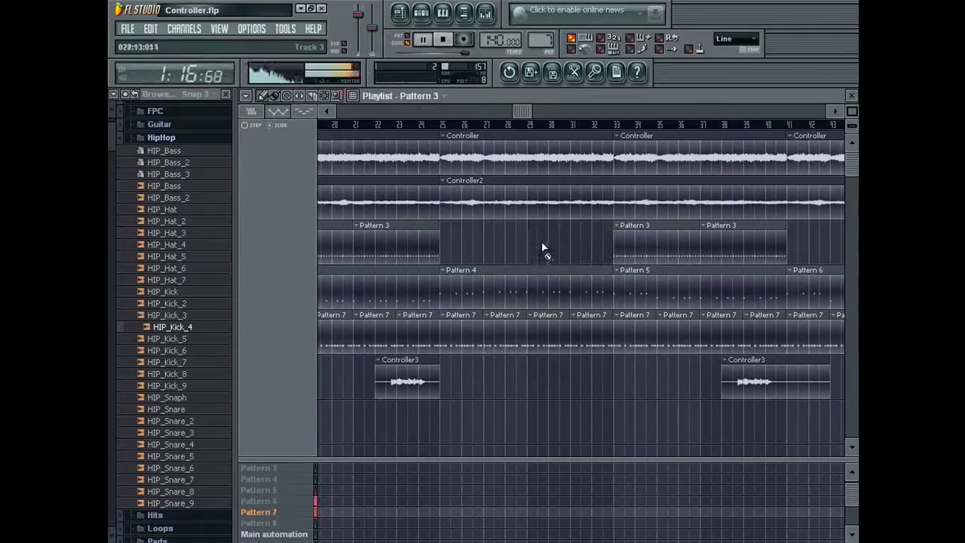
pyautogui.moveTo(520, 109); pyautogui.dragTo(326, 122)
pyautogui.rightClick(532, 249)
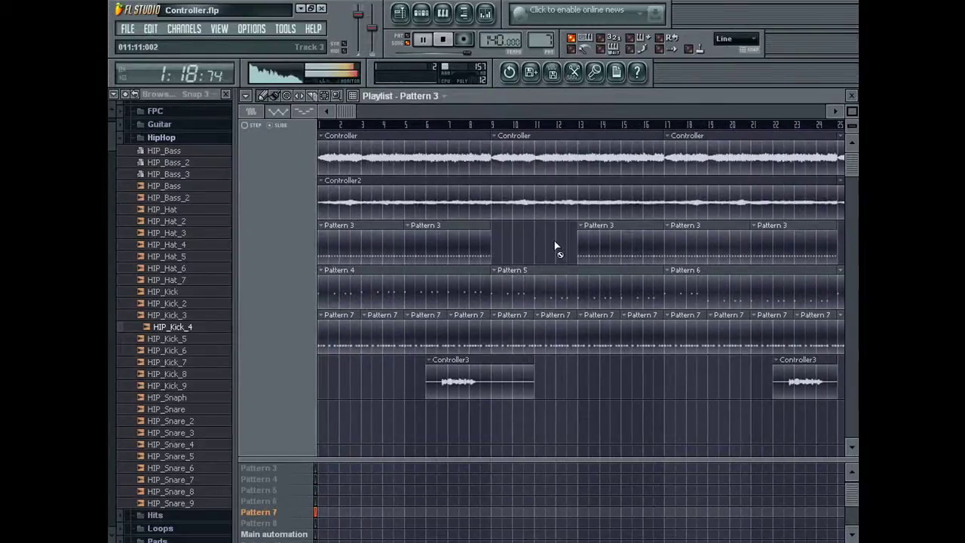
pyautogui.rightClick(618, 243)
# Copy Pattern 7 into a new Pattern 10 and remove the first two Euro Kit 010 notes in its piano roll
pyautogui.press('F7')
pyautogui.press('F6')
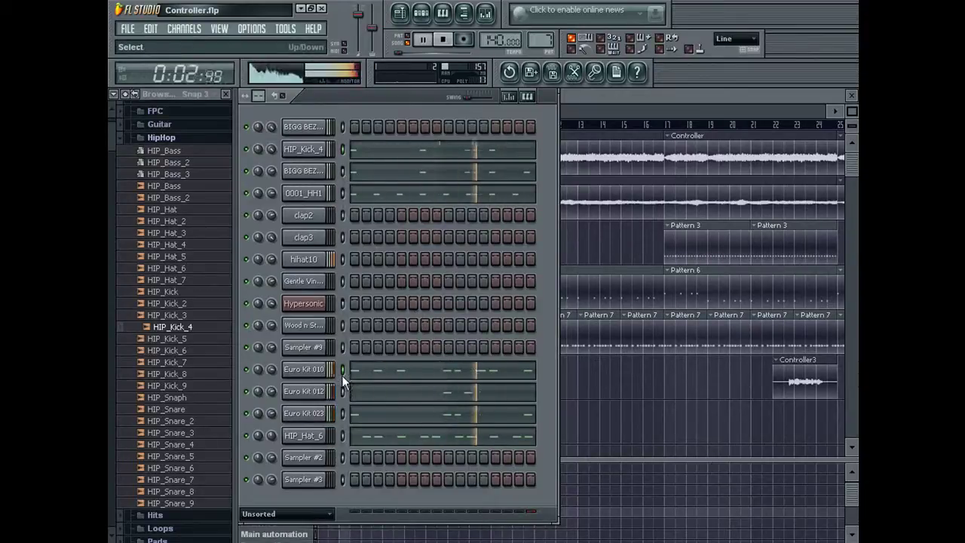
pyautogui.press('F4')
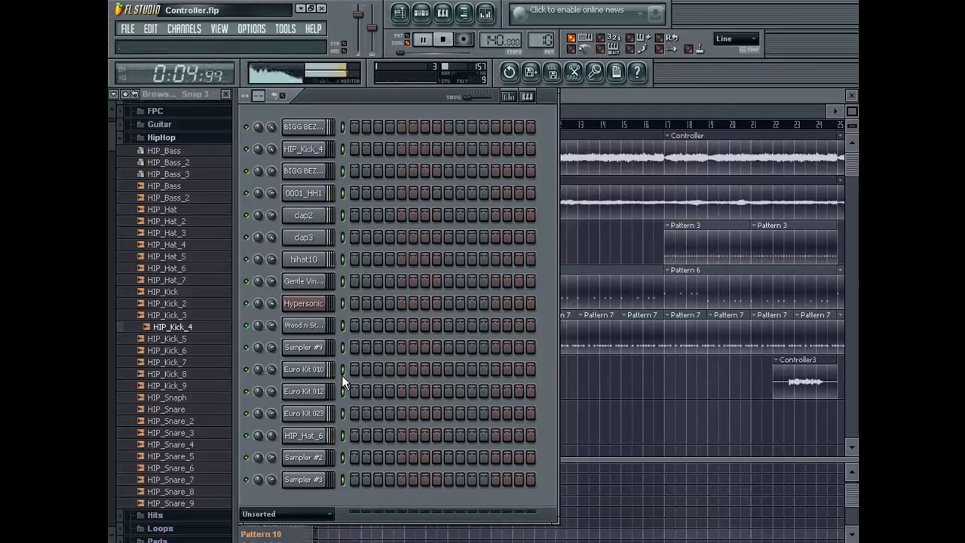
pyautogui.press('F7')
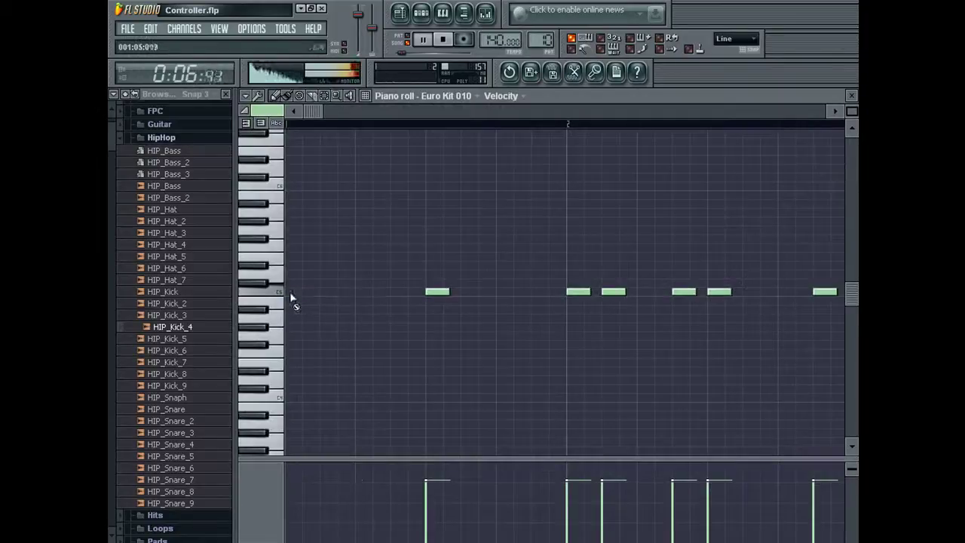
pyautogui.press('F5')
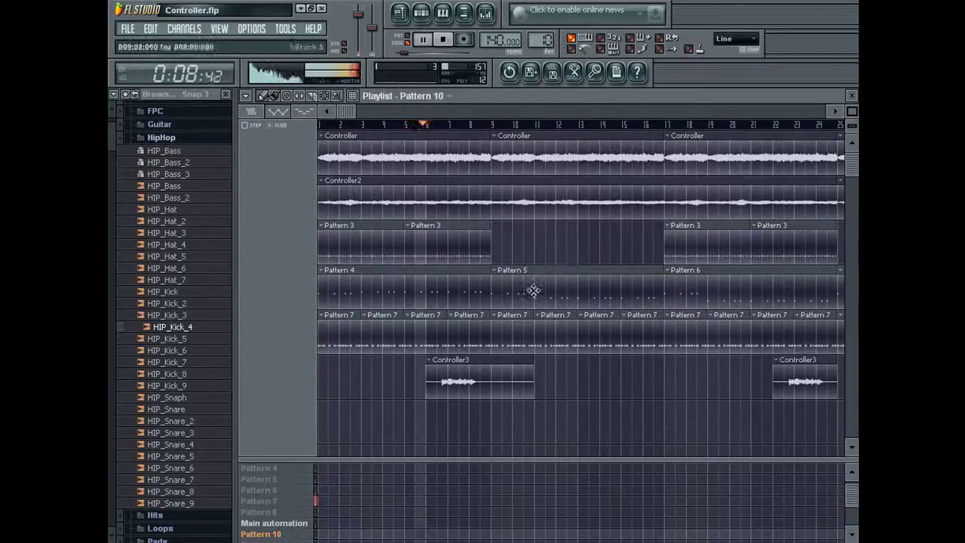
# Replace the four Pattern 7 clips between bars 9 and 17 with Pattern 10 clips
pyautogui.rightClick(507, 339)
pyautogui.rightClick(556, 339)
pyautogui.rightClick(598, 339)
pyautogui.rightClick(642, 343)
pyautogui.click(552, 347)
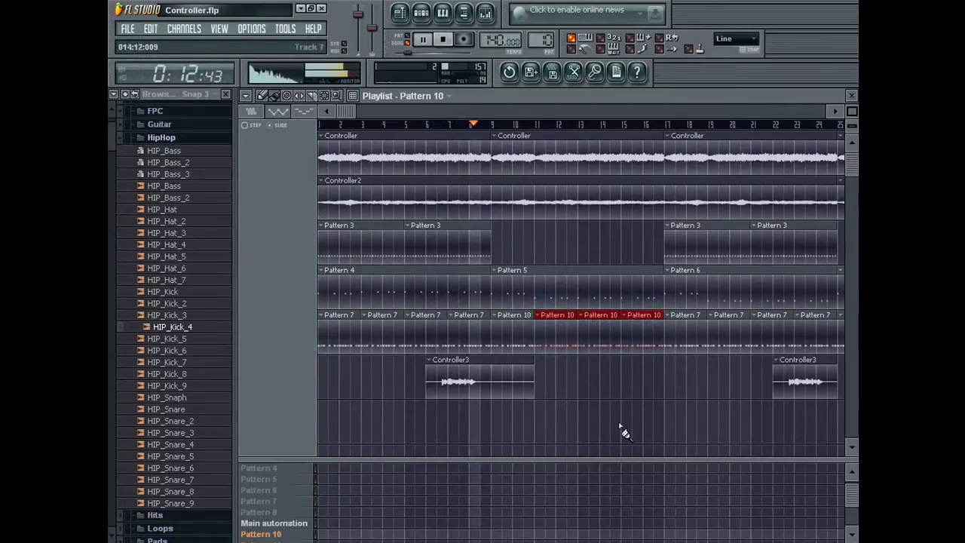
# Replace the four Pattern 7 clips between bars 25 and 33 with Pattern 10 clips
pyautogui.moveTo(348, 111); pyautogui.dragTo(513, 112)
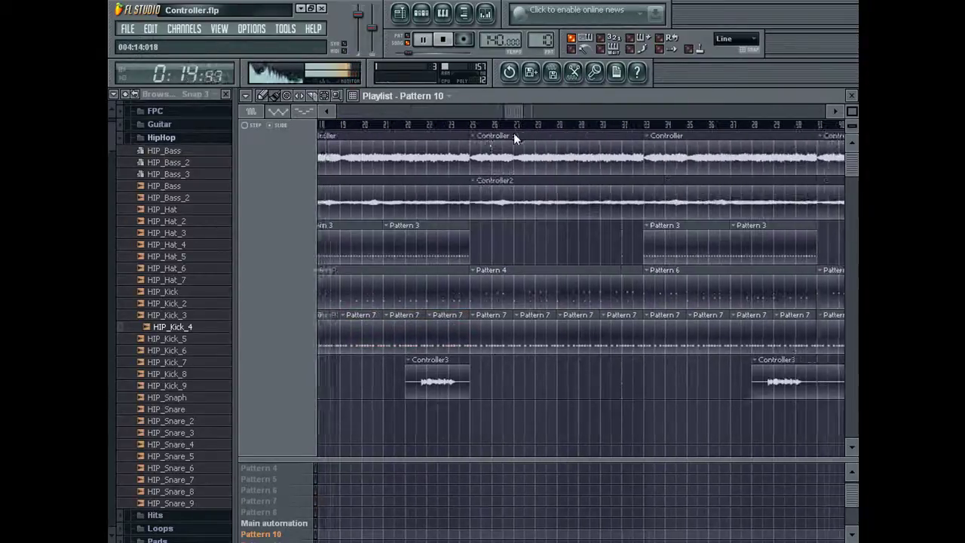
pyautogui.rightClick(497, 331)
pyautogui.rightClick(528, 338)
pyautogui.rightClick(571, 341)
pyautogui.rightClick(595, 345)
pyautogui.moveTo(595, 345); pyautogui.dragTo(497, 341)
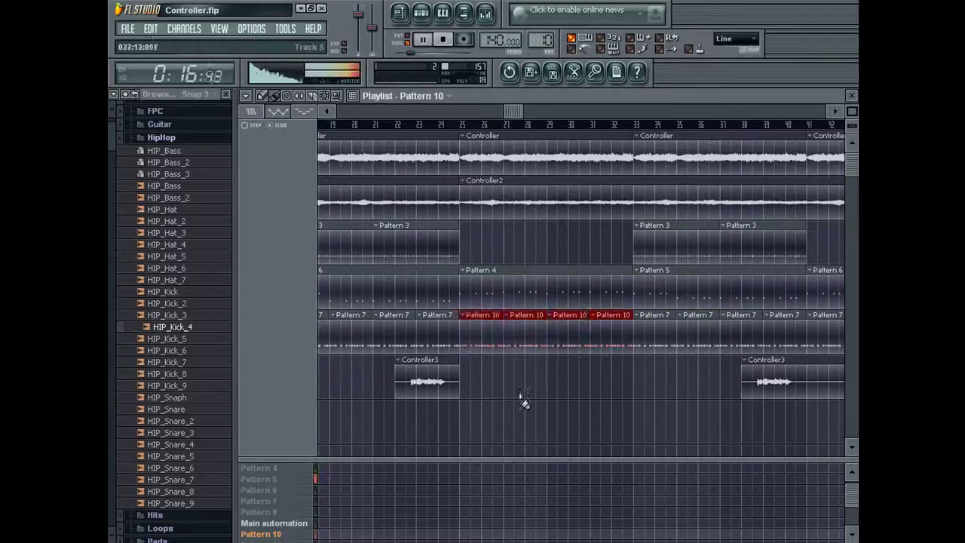
# Replace the four Pattern 7 clips between bars 41 and 49 with Pattern 10 clips and save the project
pyautogui.moveTo(521, 112); pyautogui.dragTo(630, 123)
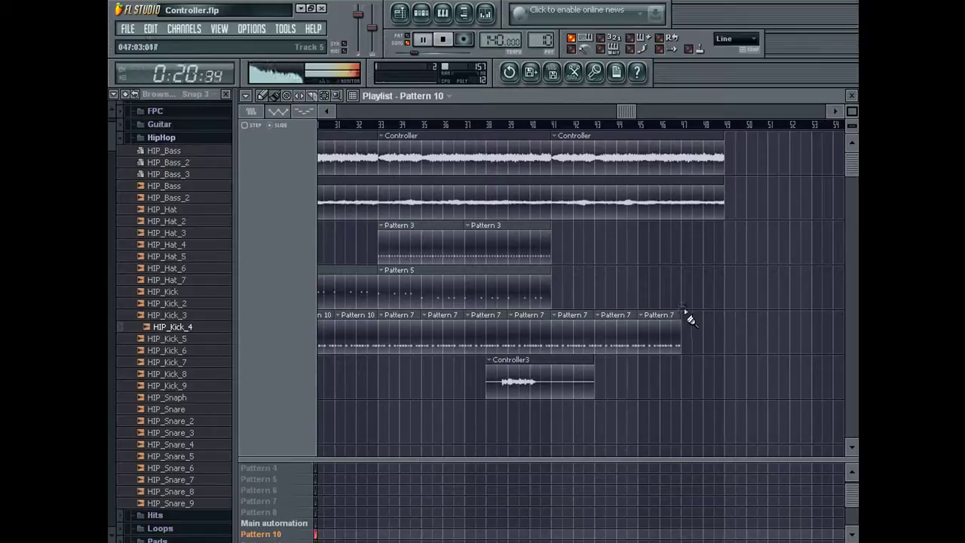
pyautogui.rightClick(664, 331)
pyautogui.rightClick(614, 343)
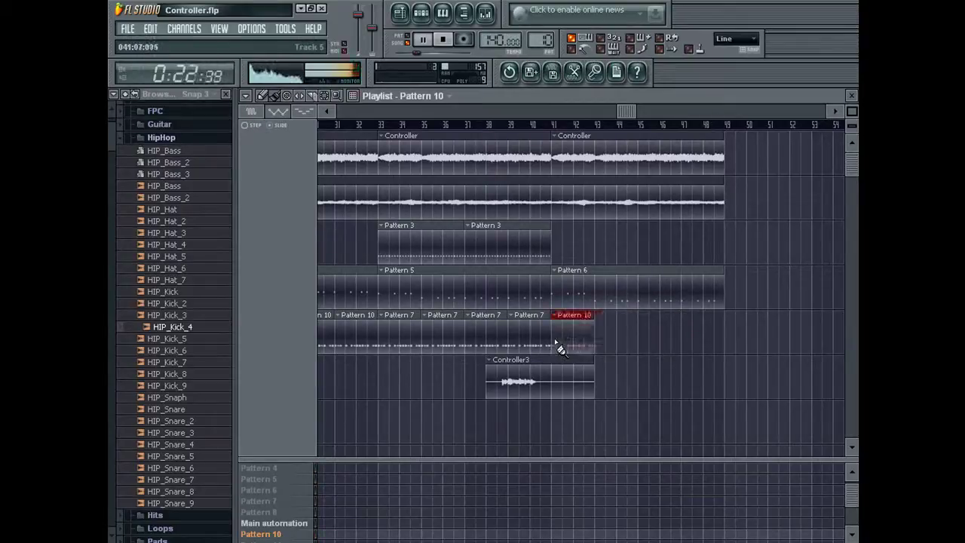
pyautogui.moveTo(559, 349); pyautogui.dragTo(702, 347)
pyautogui.moveTo(622, 113); pyautogui.dragTo(350, 108)
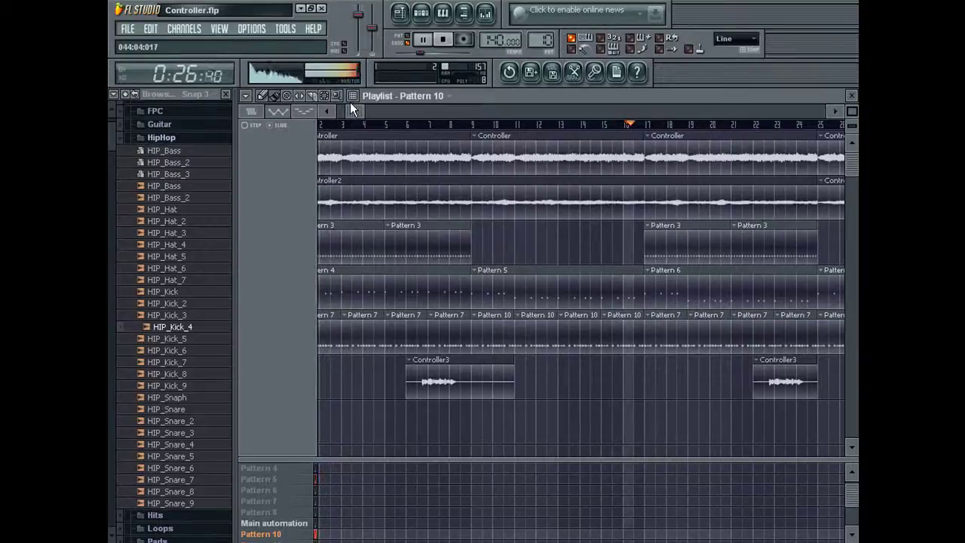
pyautogui.hotkey('ctrl', 's')
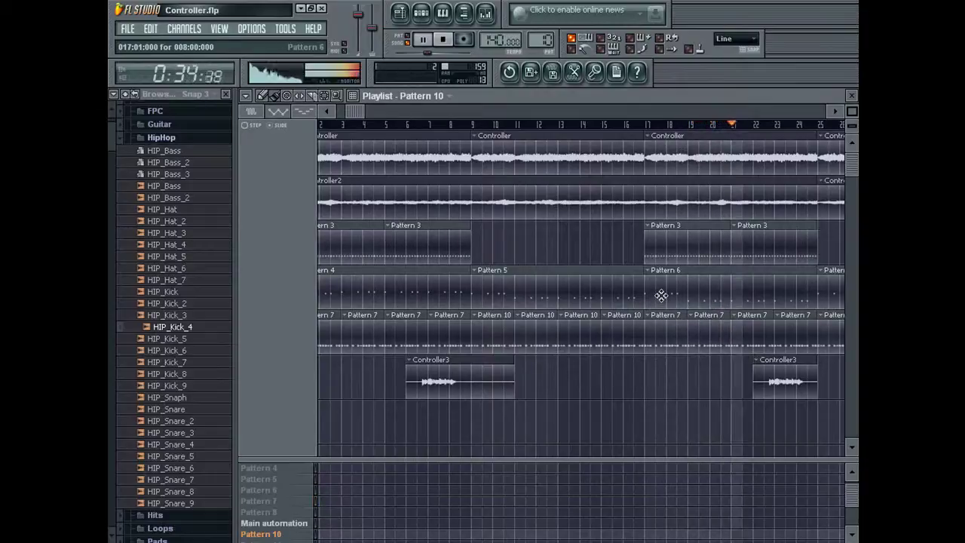
# Delete the two Pattern 10 clips between bars 25 and 29 in the playlist
pyautogui.moveTo(354, 111); pyautogui.dragTo(502, 104)
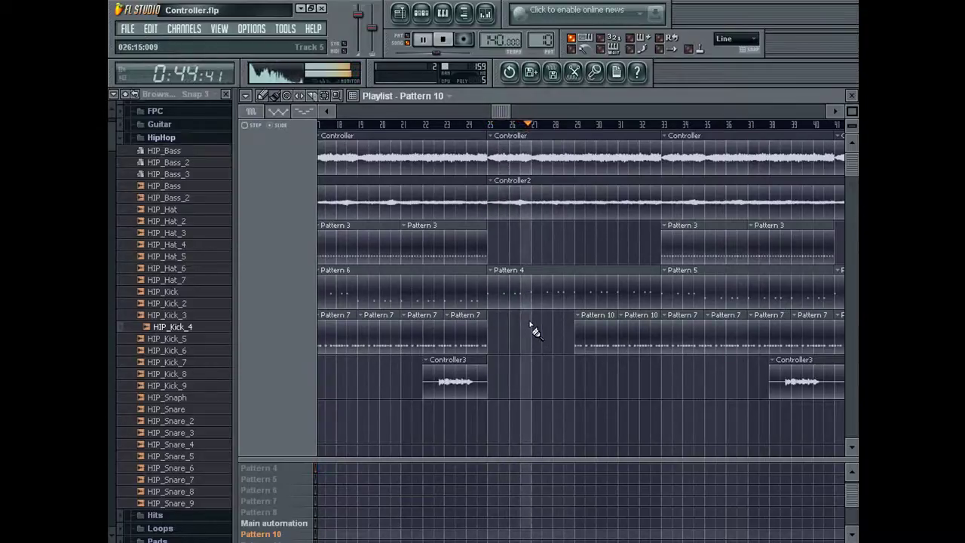
# Open the BIGG BEZZY KICK channel's settings from Pattern 4, route it to mixer track 4, and return to the playlist
pyautogui.doubleClick(521, 274)
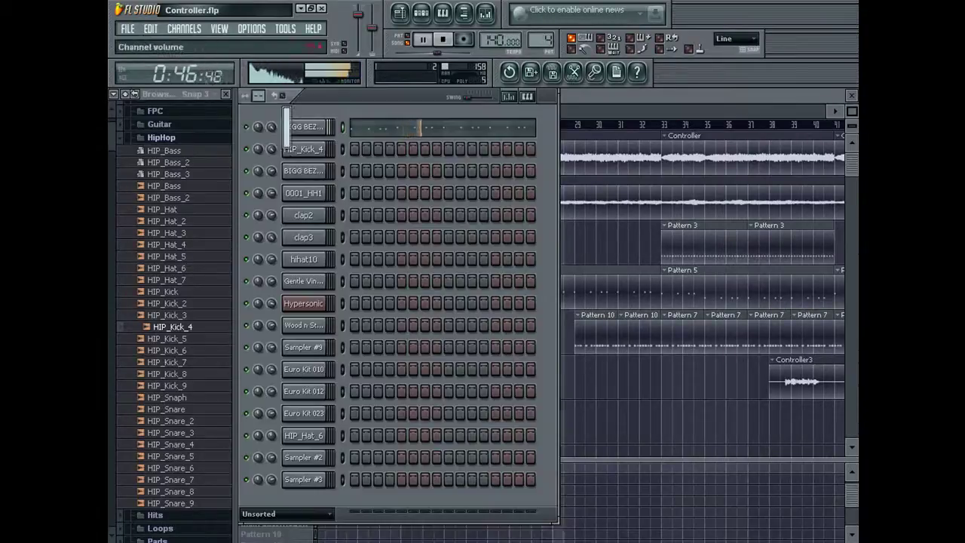
pyautogui.click(283, 128)
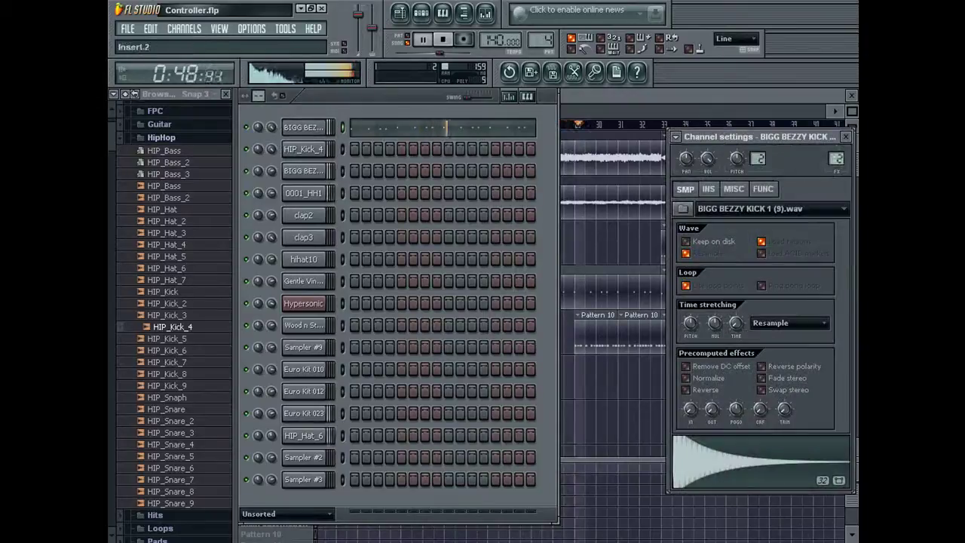
pyautogui.doubleClick(836, 158)
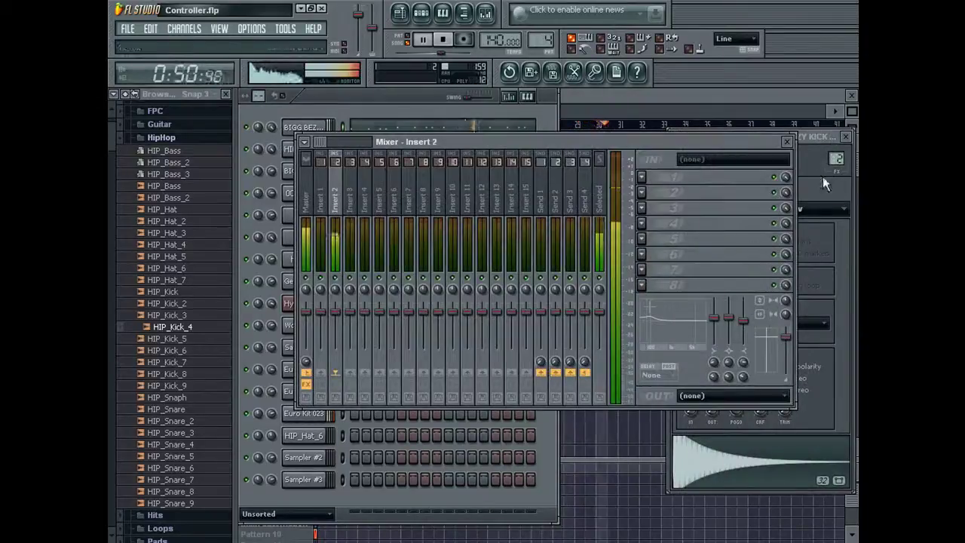
pyautogui.click(836, 160)
pyautogui.moveTo(836, 160); pyautogui.dragTo(836, 151)
pyautogui.click(652, 140)
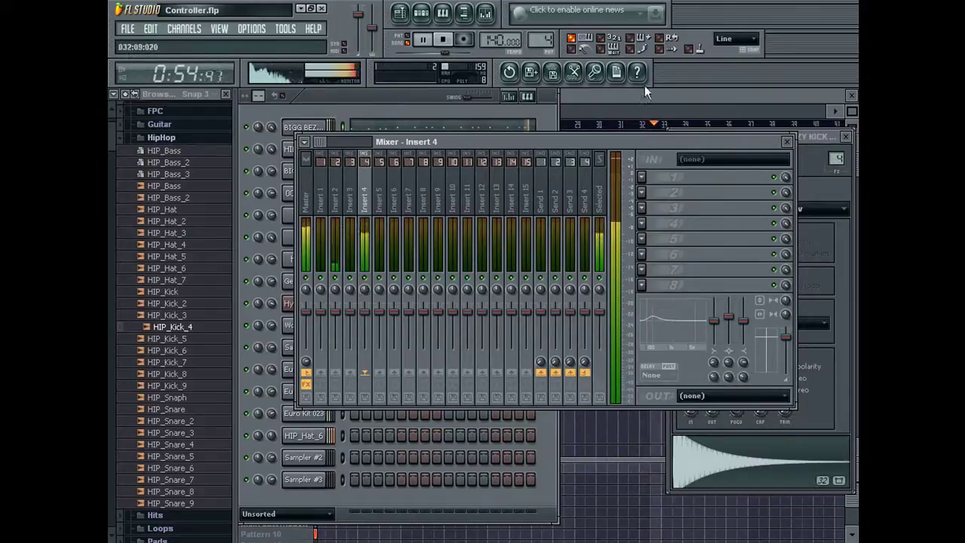
pyautogui.press('F5')
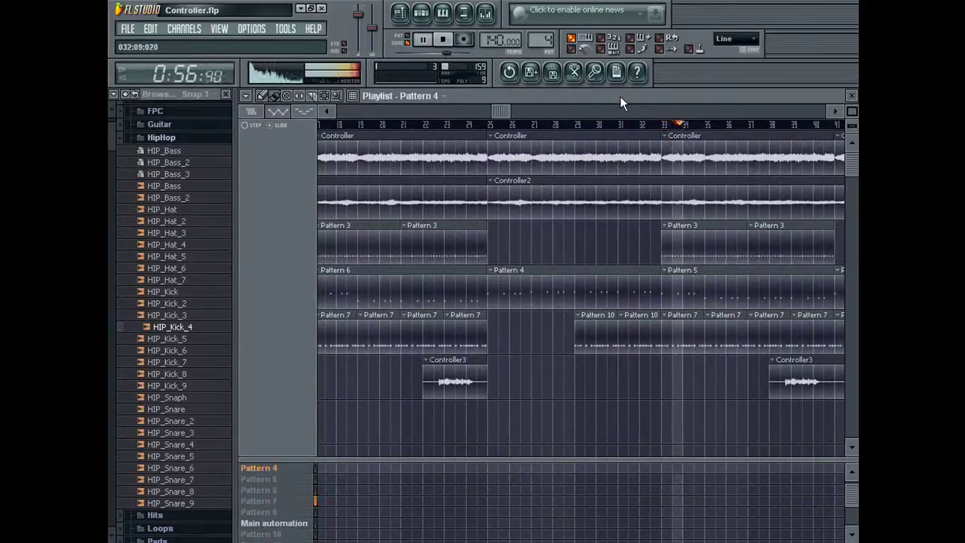
# Save the project, and delete the Pattern 6 clip between bars 41 and 49
pyautogui.moveTo(503, 111); pyautogui.dragTo(618, 112)
pyautogui.click(139, 29)
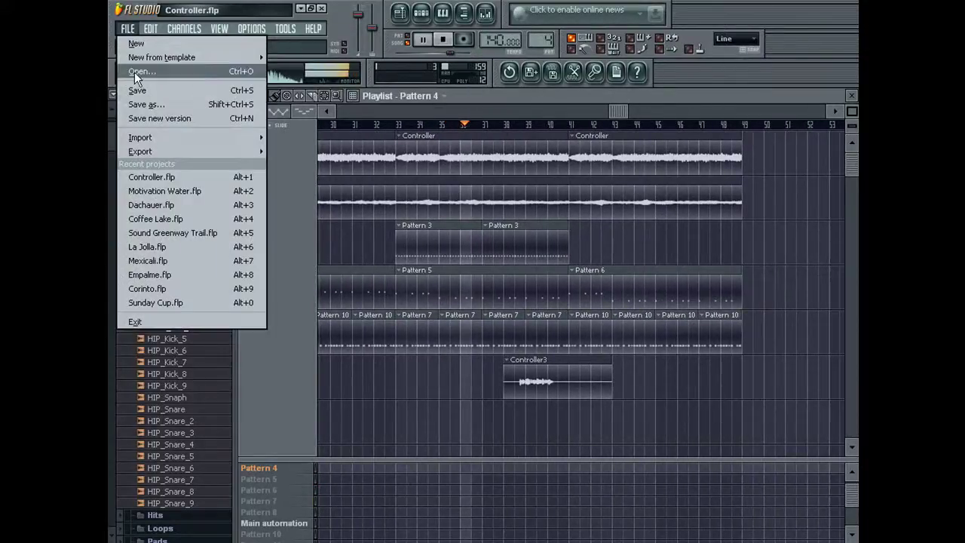
pyautogui.click(145, 91)
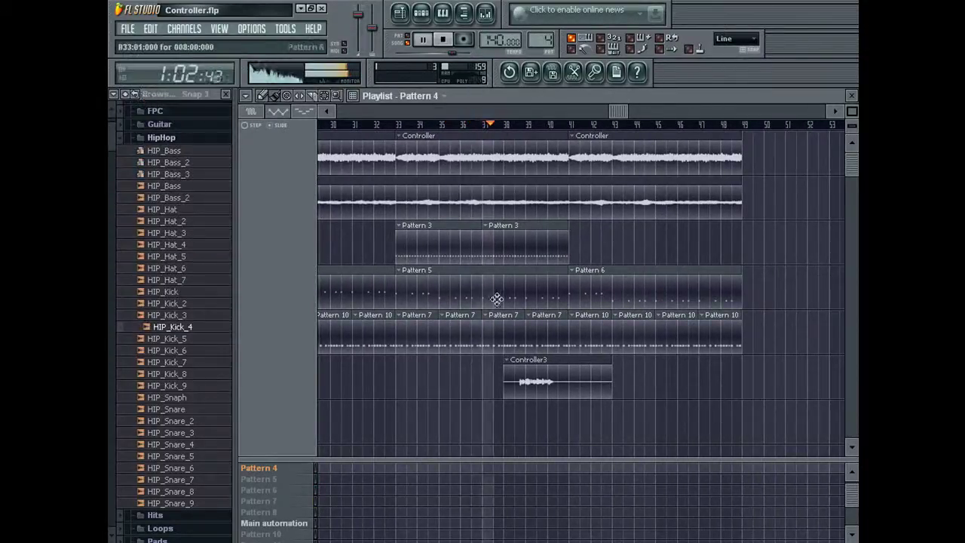
pyautogui.rightClick(646, 290)
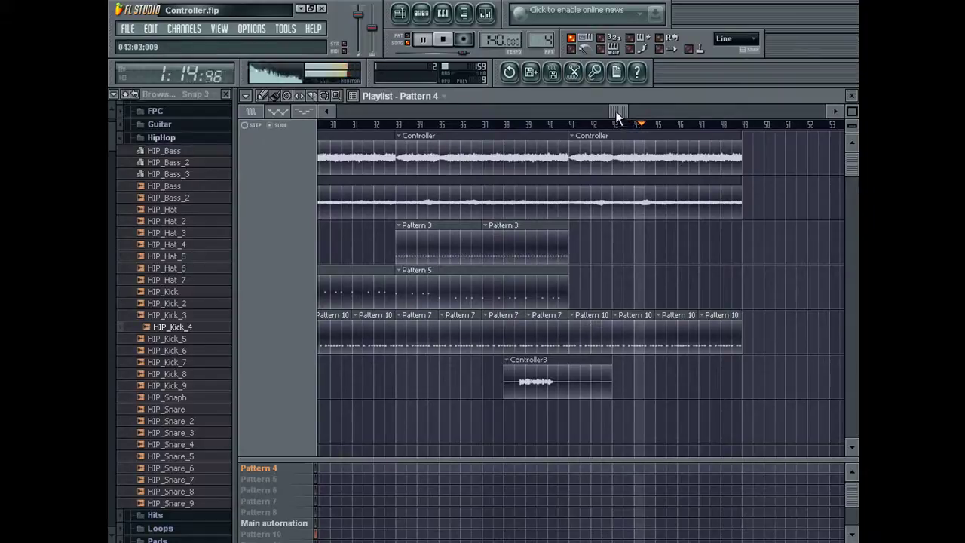
# Select every clip in the playlist and duplicate the whole arrangement so the copy starts at bar 49
pyautogui.hotkey('ctrl', 'a')
pyautogui.moveTo(616, 110); pyautogui.dragTo(802, 130)
pyautogui.hotkey('ctrl', 'b')
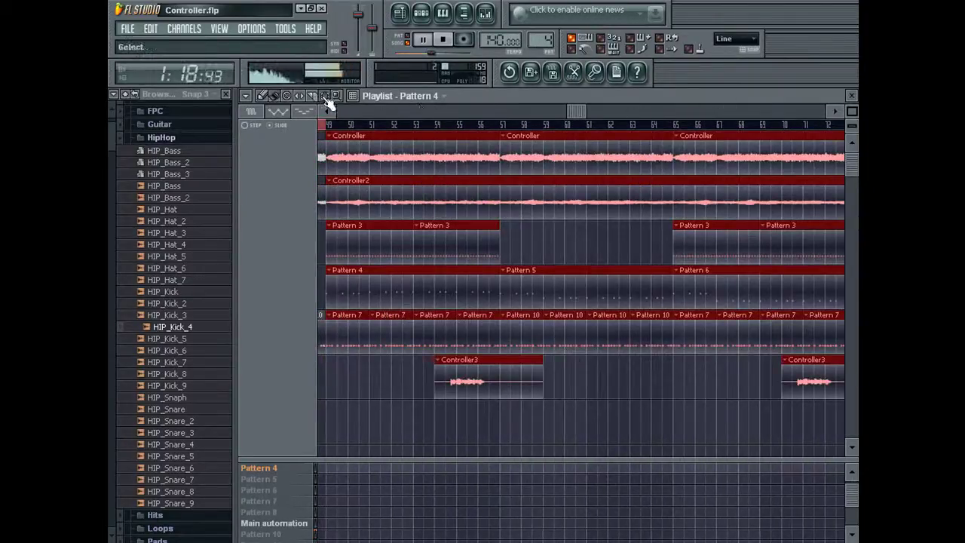
# Delete the four Pattern 7 clips and the Pattern 4 clip between bars 49 and 57
pyautogui.moveTo(566, 114); pyautogui.dragTo(529, 111)
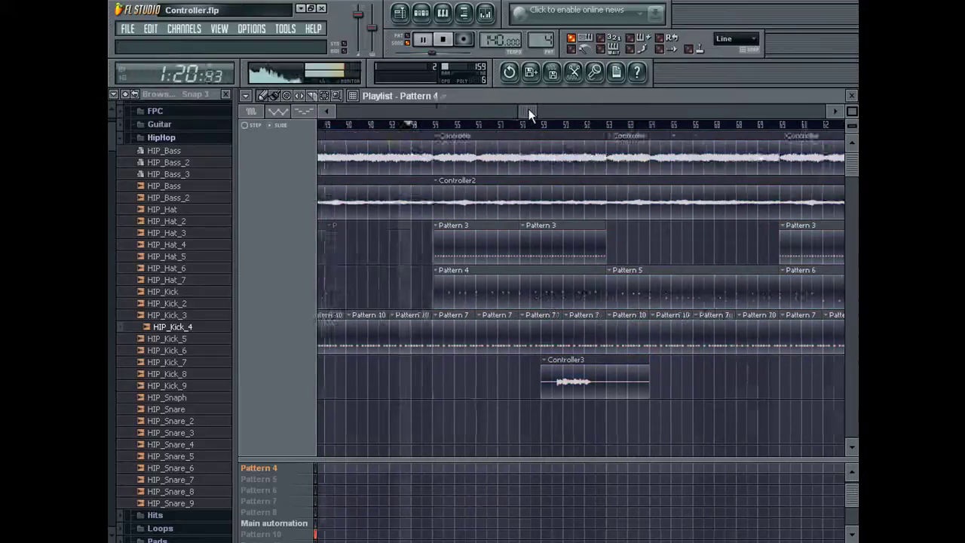
pyautogui.rightClick(569, 330)
pyautogui.rightClick(612, 331)
pyautogui.rightClick(657, 333)
pyautogui.rightClick(690, 336)
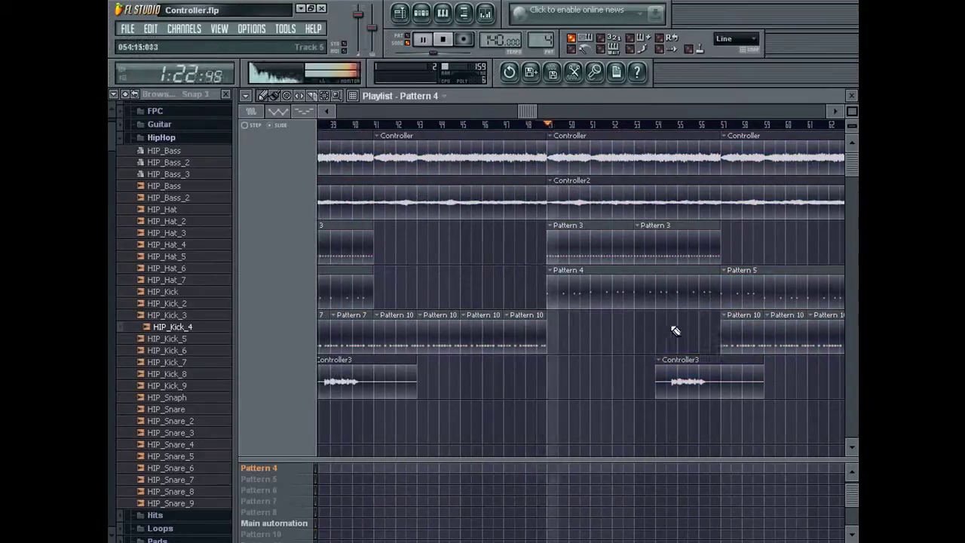
pyautogui.rightClick(619, 288)
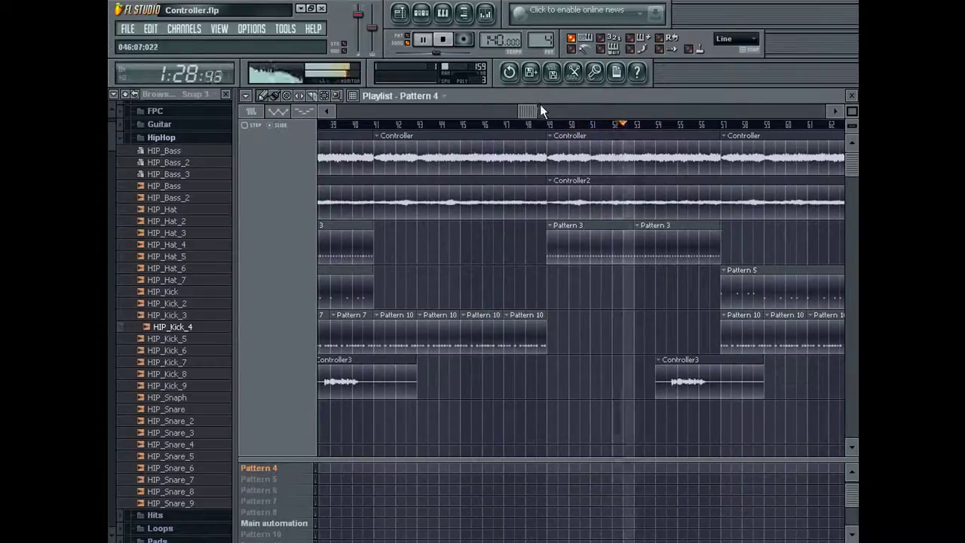
# Delete the Pattern 3, Pattern 6, Pattern 7 and Controller3 clips between bars 65 and 73
pyautogui.moveTo(536, 111); pyautogui.dragTo(550, 113)
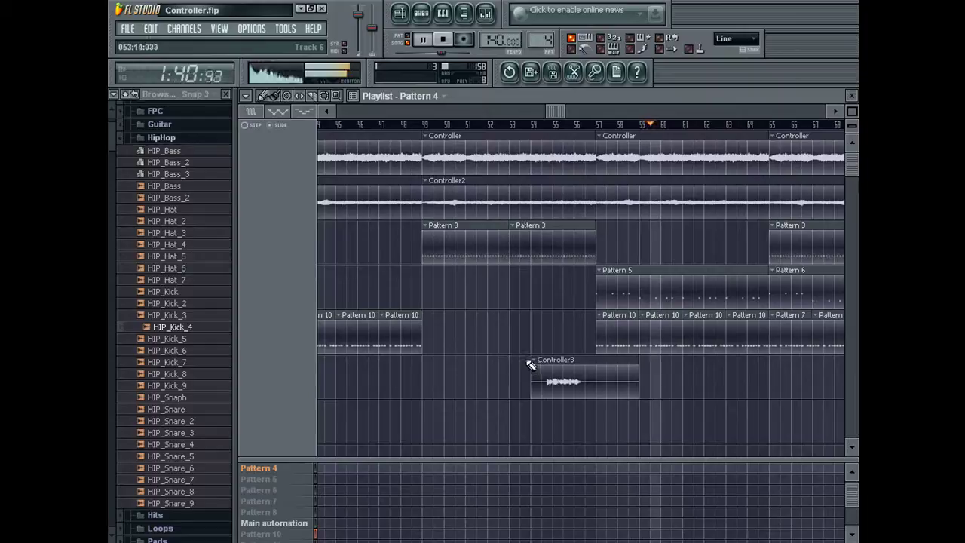
pyautogui.moveTo(559, 111); pyautogui.dragTo(639, 113)
pyautogui.rightClick(468, 286)
pyautogui.rightClick(464, 332)
pyautogui.rightClick(507, 332)
pyautogui.rightClick(441, 242)
pyautogui.rightClick(528, 242)
pyautogui.rightClick(421, 332)
pyautogui.rightClick(549, 332)
pyautogui.rightClick(533, 362)
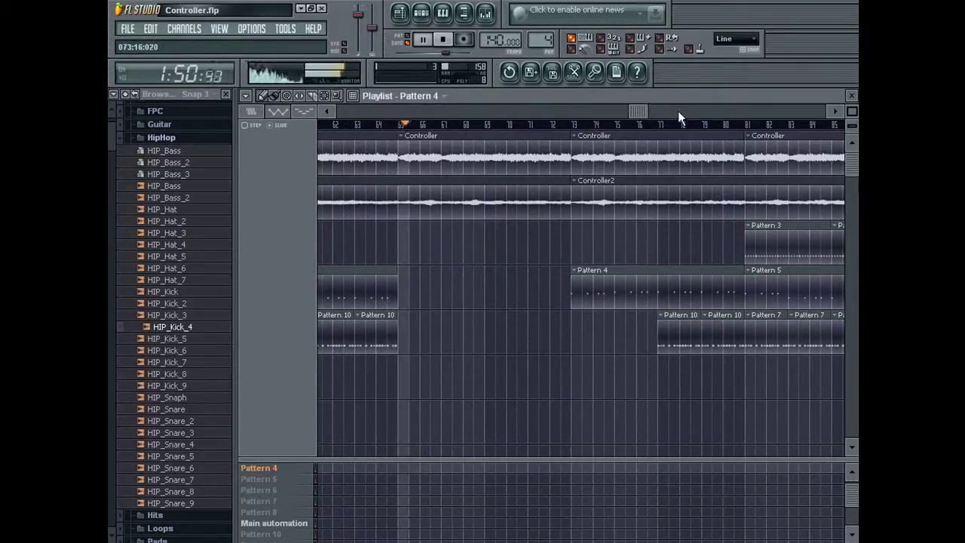
# Slice the Pattern 5 and Pattern 10 clips one beat before bar 65 and delete the cut-off end pieces
pyautogui.moveTo(661, 111)
pyautogui.mouseDown()
pyautogui.moveTo(648, 116)
pyautogui.moveTo(656, 113)
pyautogui.mouseUp()
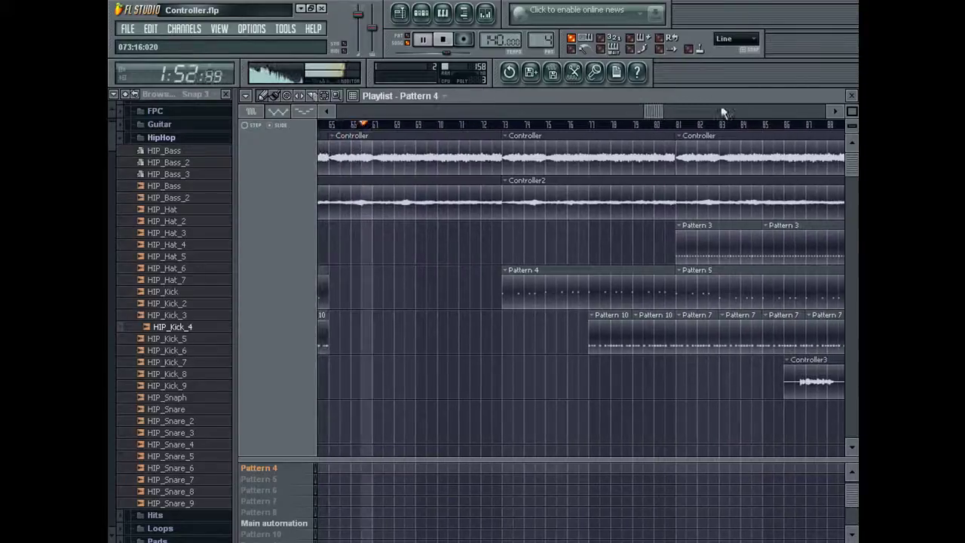
pyautogui.scroll(5, 354, 126)
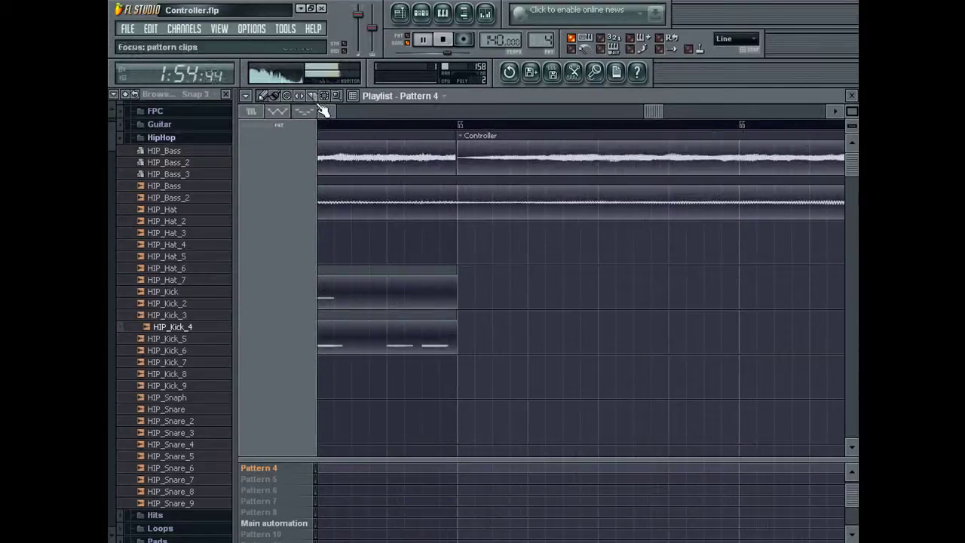
pyautogui.click(312, 95)
pyautogui.moveTo(389, 260); pyautogui.dragTo(388, 379)
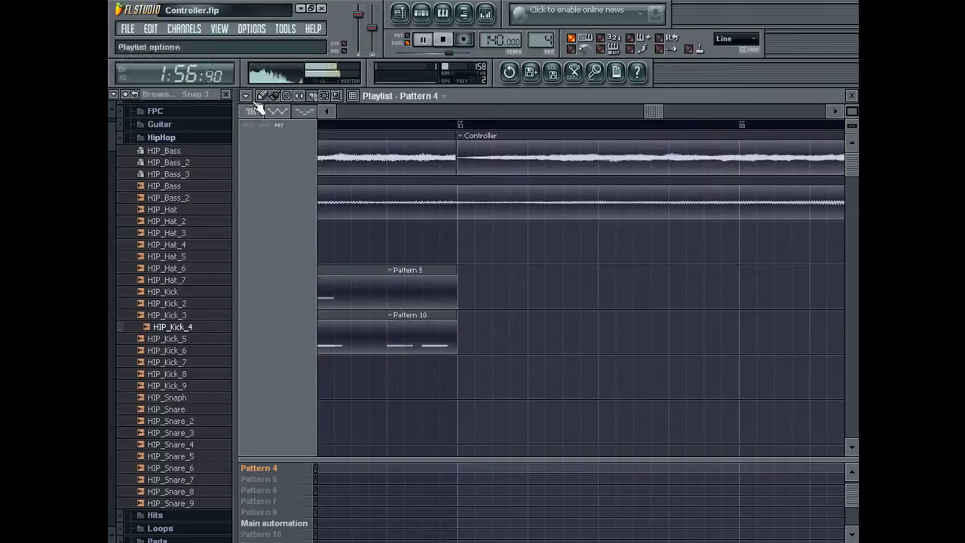
pyautogui.rightClick(432, 260)
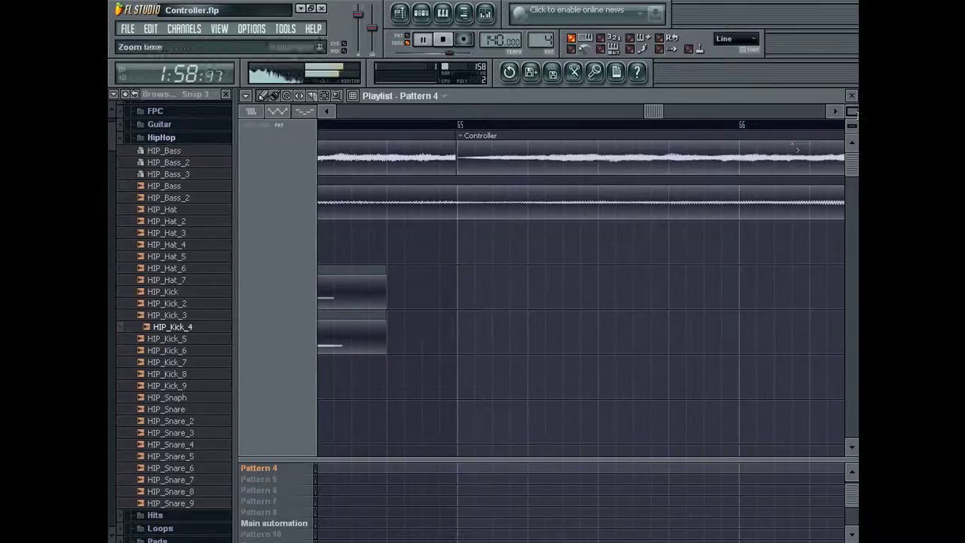
# Create a master volume automation clip spanning bars 73 to 89 of the playlist
pyautogui.scroll(-4, 799, 126)
pyautogui.scroll(-1, 662, 121)
pyautogui.moveTo(659, 112); pyautogui.dragTo(683, 111)
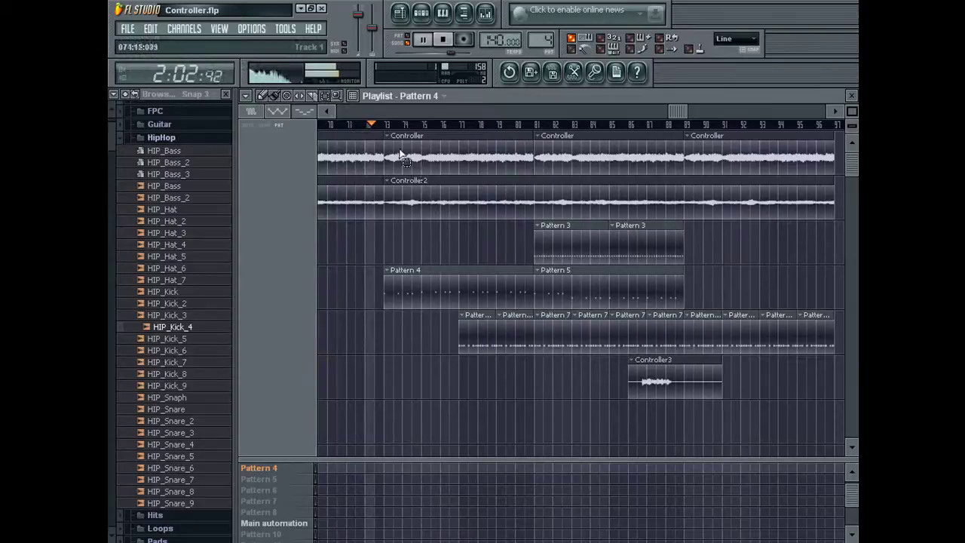
pyautogui.moveTo(388, 147); pyautogui.dragTo(535, 151)
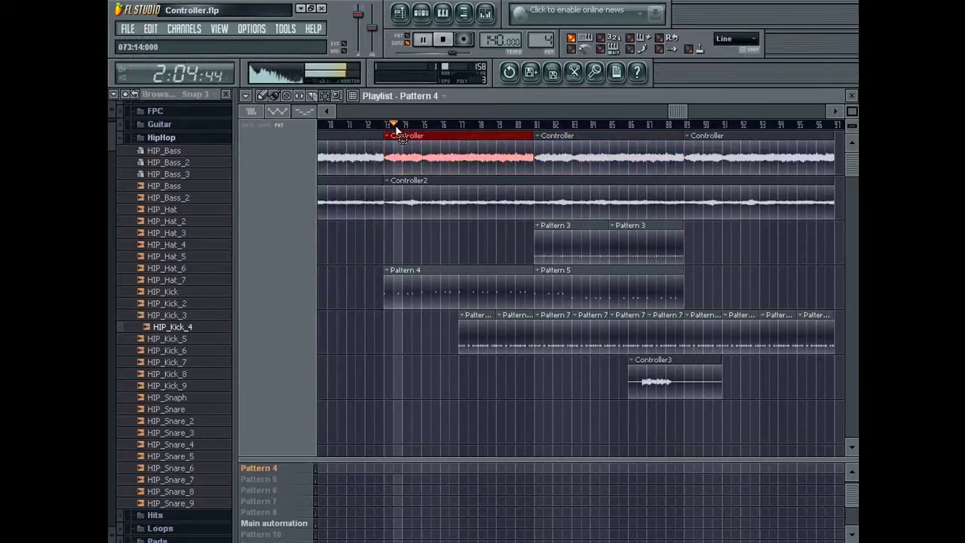
pyautogui.moveTo(387, 125); pyautogui.dragTo(636, 143)
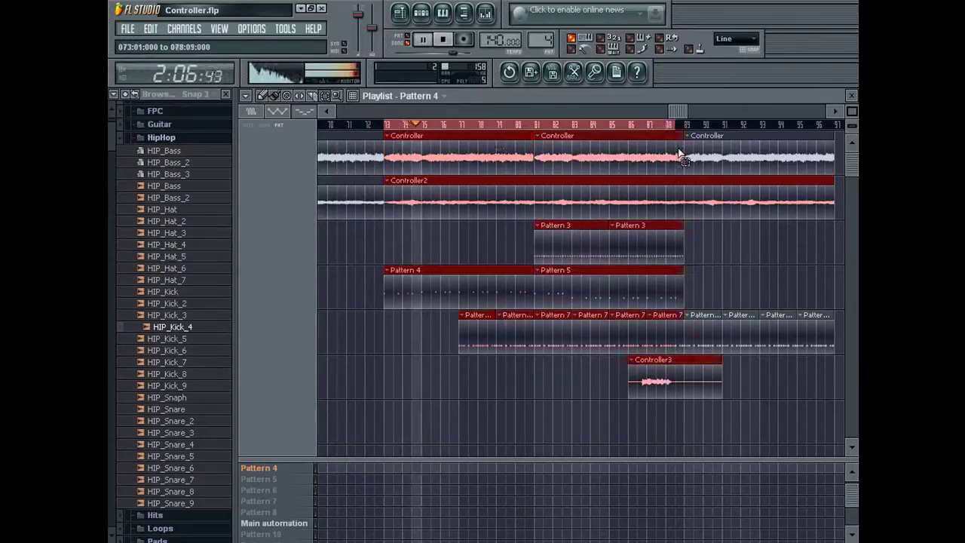
pyautogui.rightClick(359, 13)
pyautogui.click(411, 99)
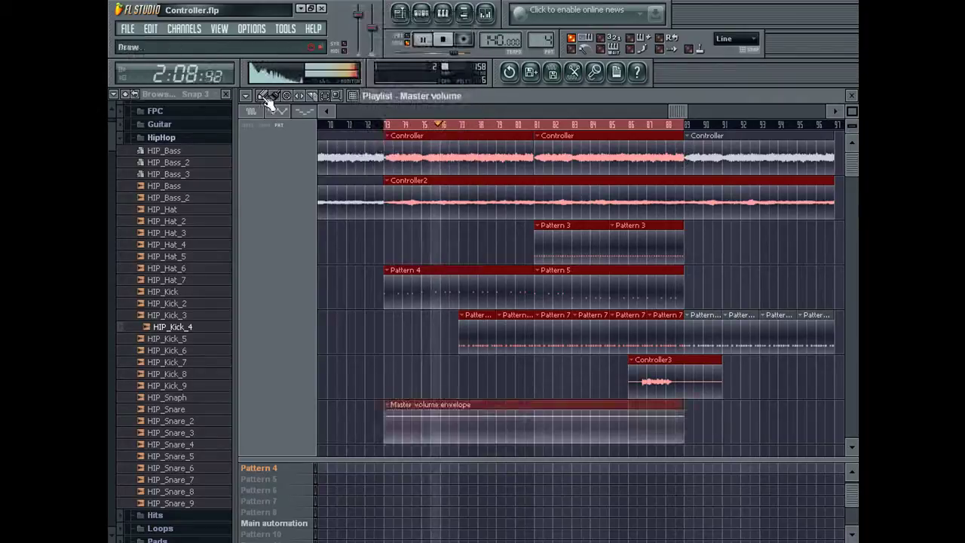
# Lower the Master volume envelope's end point at bar 89 for a fade-out and delete the Controller3 clip overlapping bar 89
pyautogui.moveTo(688, 415); pyautogui.dragTo(692, 442)
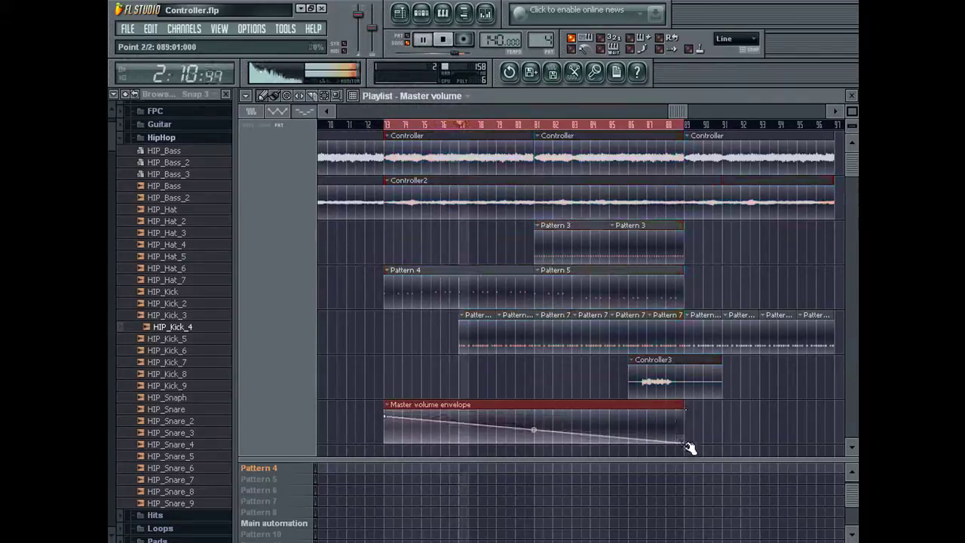
pyautogui.rightClick(694, 381)
pyautogui.rightClick(713, 332)
pyautogui.rightClick(721, 200)
pyautogui.rightClick(722, 160)
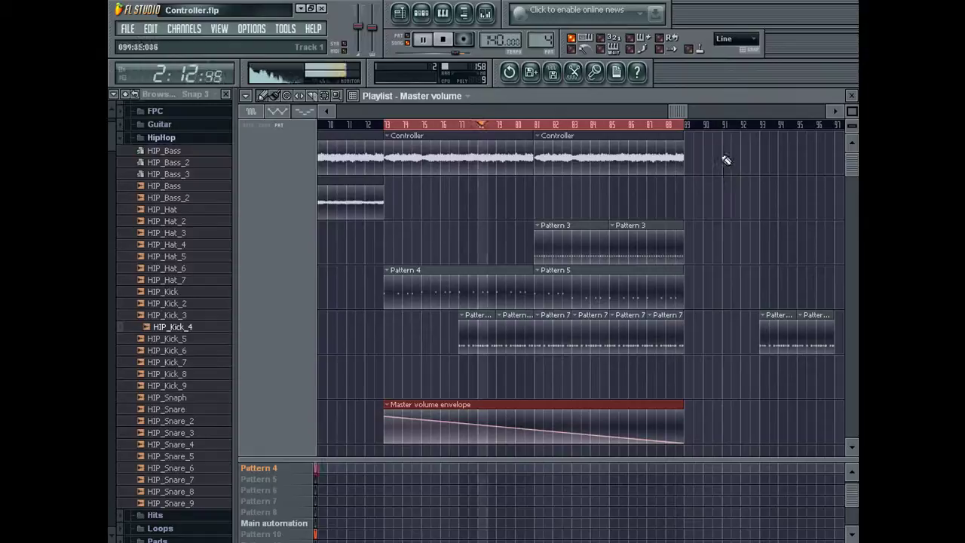
pyautogui.click(150, 28)
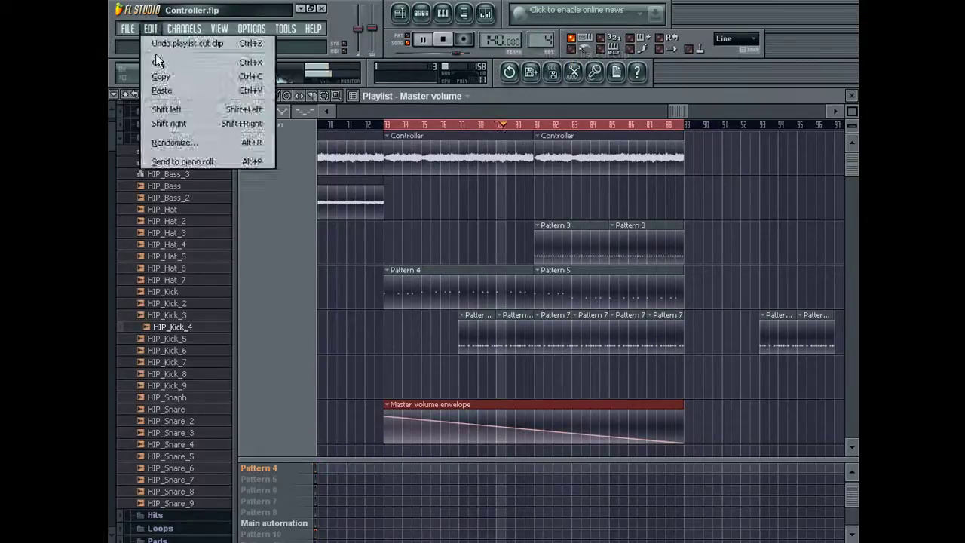
pyautogui.click(153, 41)
pyautogui.click(152, 32)
pyautogui.click(154, 46)
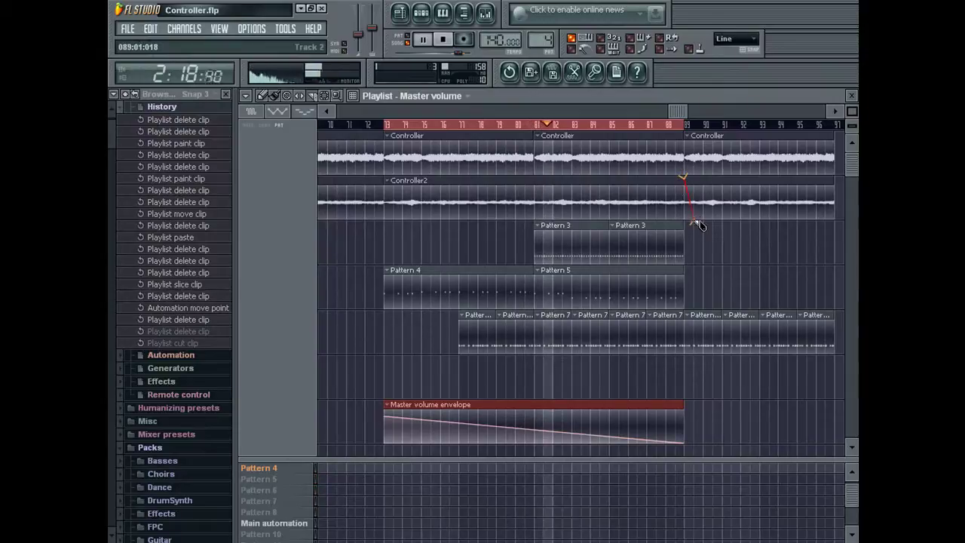
# Slice the Controller2 clip at bar 89 and delete all clips from bar 89 onward
pyautogui.moveTo(694, 111); pyautogui.dragTo(736, 124)
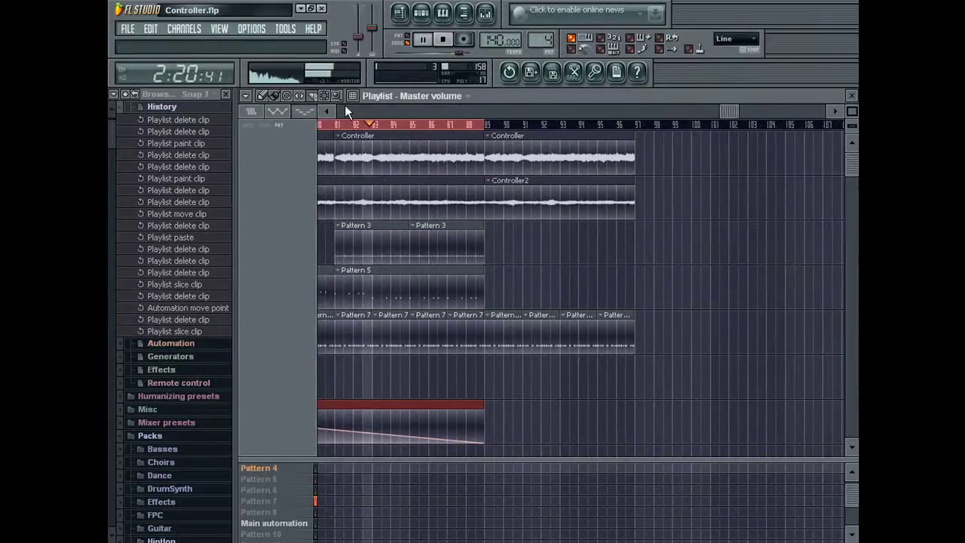
pyautogui.moveTo(674, 133); pyautogui.dragTo(498, 379)
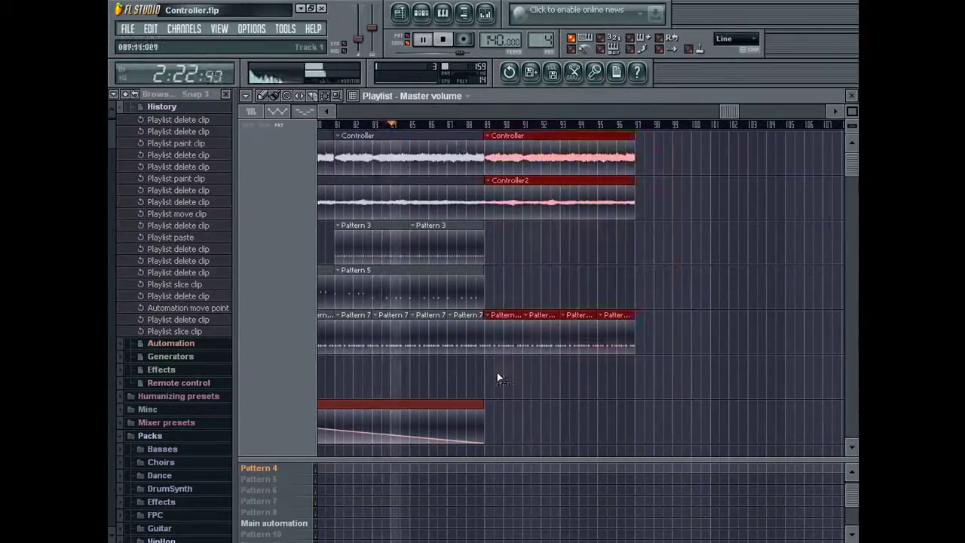
pyautogui.press('Delete')
# Find the A More Sound (2) sample in the browser and place it at the start of bar 1 on the sixth track
pyautogui.click(497, 114)
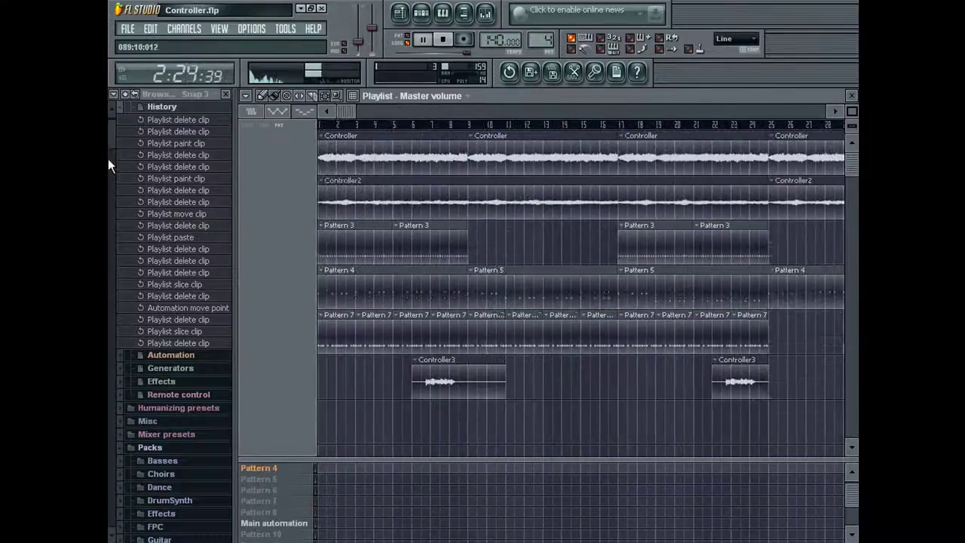
pyautogui.moveTo(108, 159); pyautogui.dragTo(108, 436)
pyautogui.scroll(-6, 188, 339)
pyautogui.moveTo(211, 321); pyautogui.dragTo(318, 379)
pyautogui.scroll(5, 810, 174)
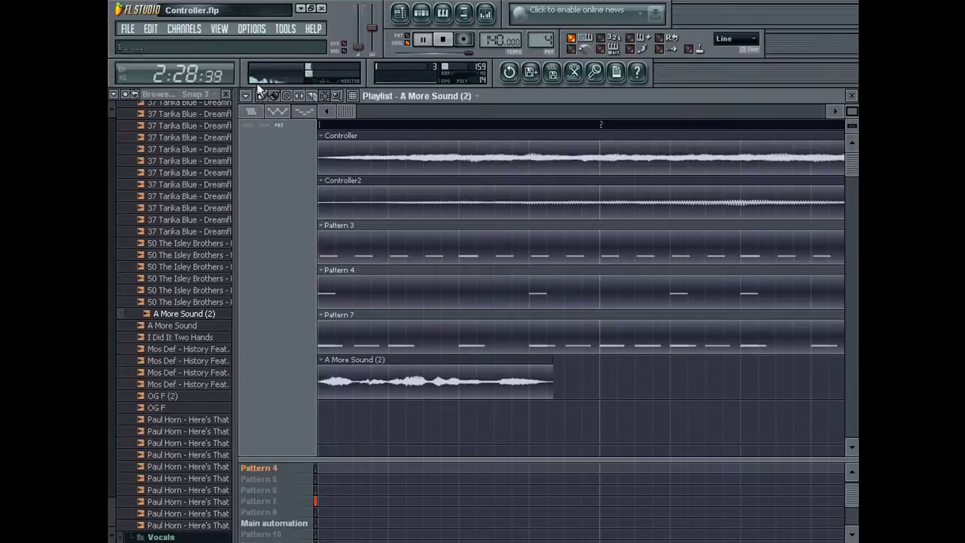
# Move the rest of the arrangement about 13 steps later to make room for the A More Sound (2) intro, and play it
pyautogui.hotkey('ctrl', 'a')
pyautogui.moveTo(370, 362); pyautogui.dragTo(435, 364)
pyautogui.press('space')
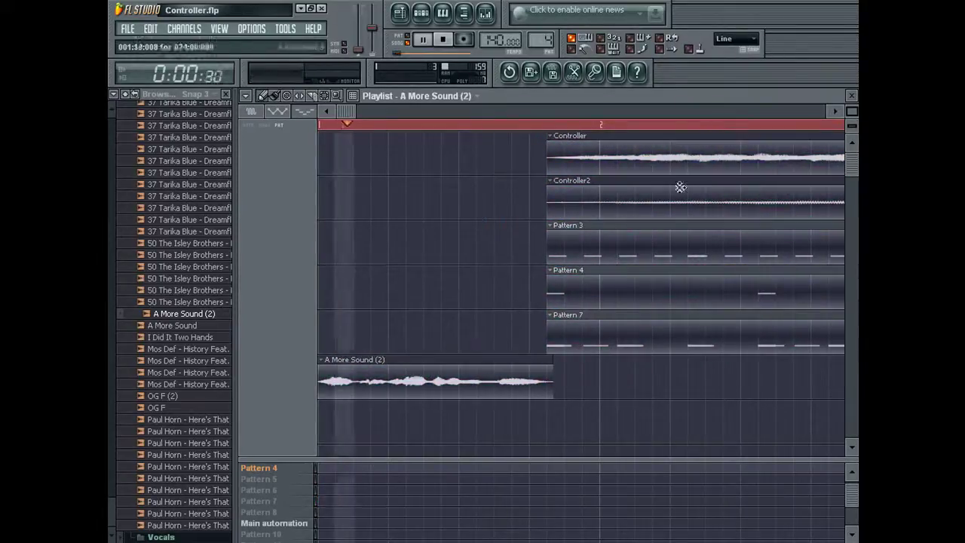
# Set the snap to 1/6 step and nudge the A More Sound (2) clip half a step later
pyautogui.click(731, 39)
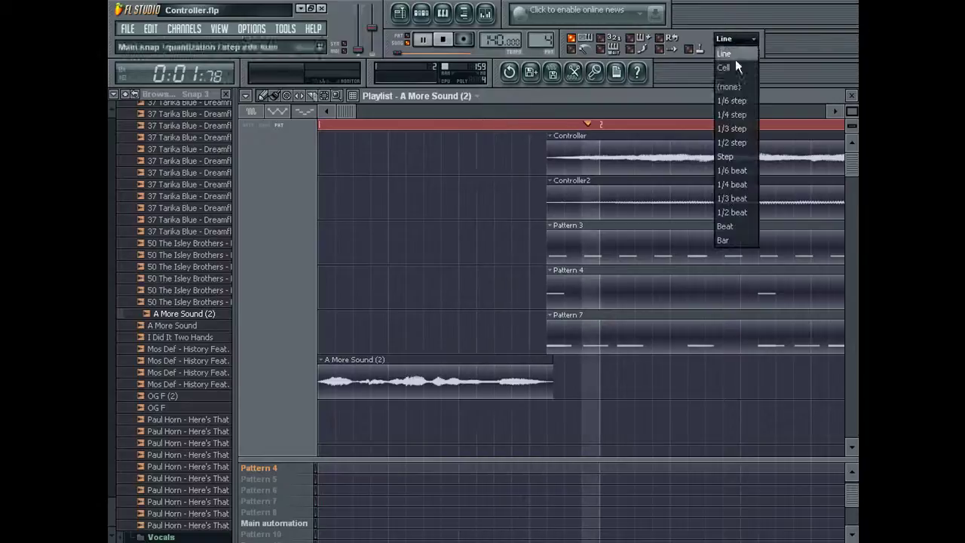
pyautogui.click(732, 101)
pyautogui.moveTo(453, 357); pyautogui.dragTo(453, 368)
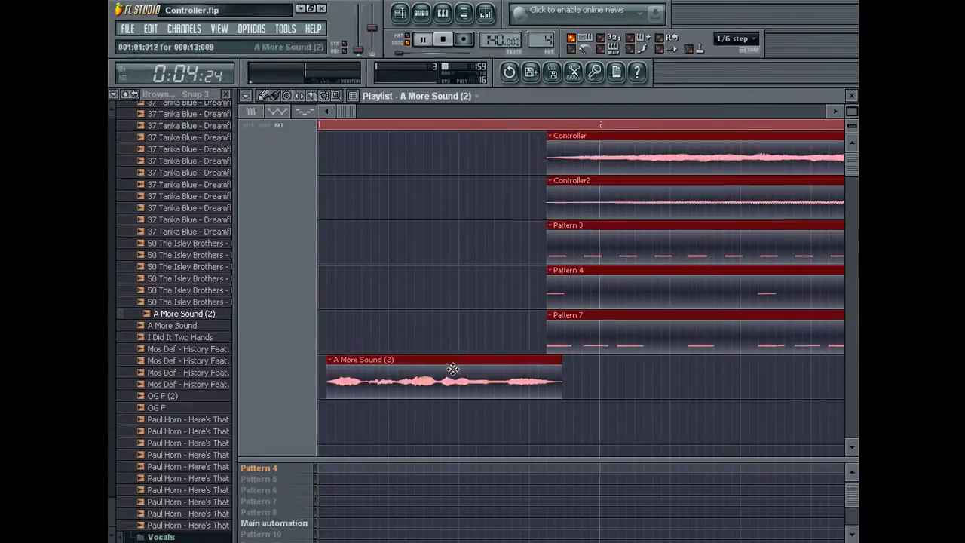
pyautogui.click(442, 332)
pyautogui.rightClick(444, 332)
# Move all clips half a step earlier so A More Sound (2) starts at bar 1, and set the snap to Line
pyautogui.hotkey('ctrl', 'a')
pyautogui.moveTo(445, 377); pyautogui.dragTo(436, 377)
pyautogui.click(730, 43)
pyautogui.click(736, 75)
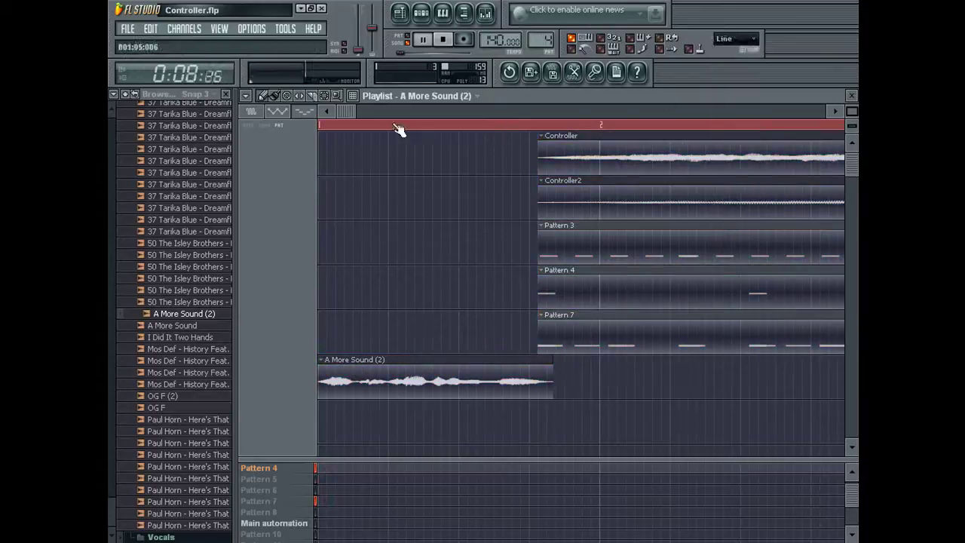
# Create a one-step master volume automation clip at the very start of bar 1
pyautogui.press('space')
pyautogui.rightClick(367, 25)
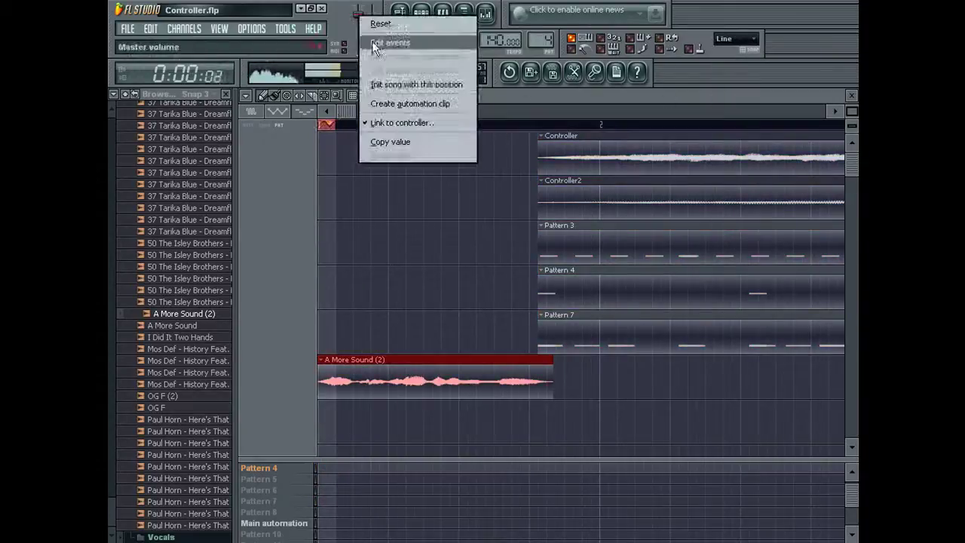
pyautogui.click(368, 106)
# Set the A More Sound (2) channel volume to about 69% during playback and close its channel settings
pyautogui.click(386, 374)
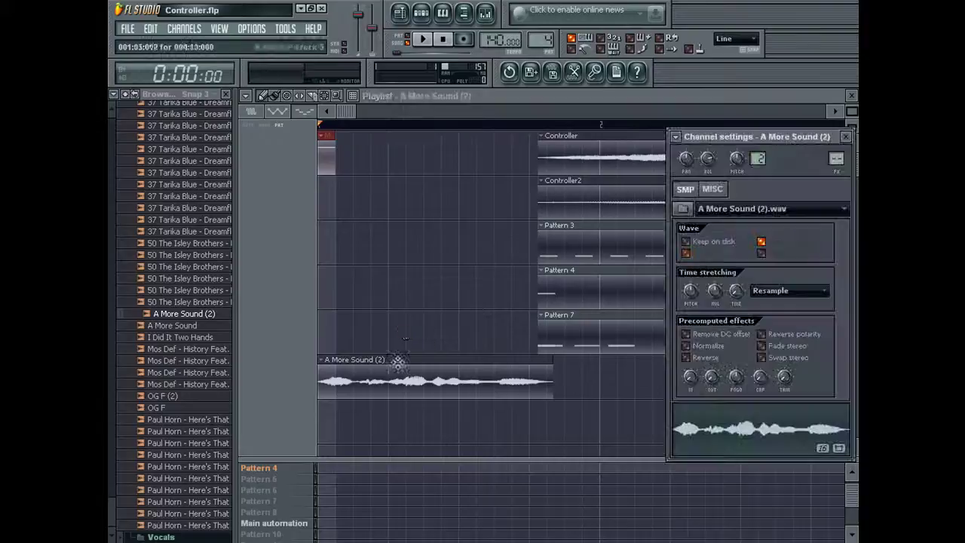
pyautogui.press('space')
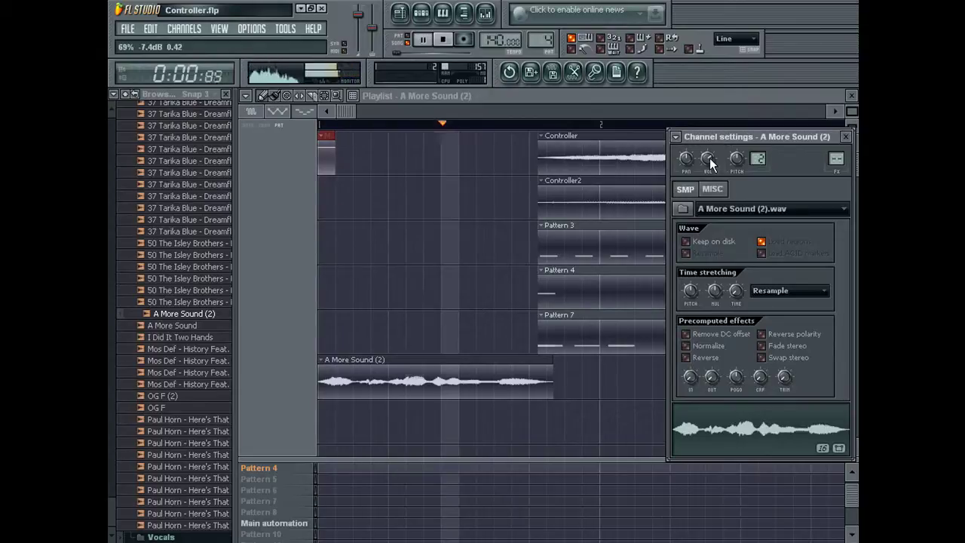
pyautogui.click(846, 136)
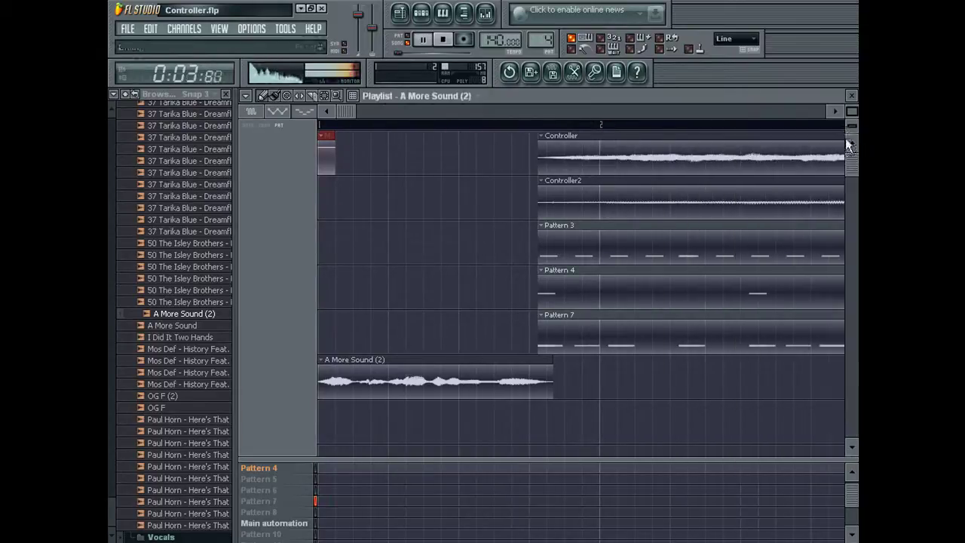
# Close the playlist, show all channel groups, and delete the Sampler #9, Sampler #2 and Sampler #3 channels
pyautogui.click(852, 92)
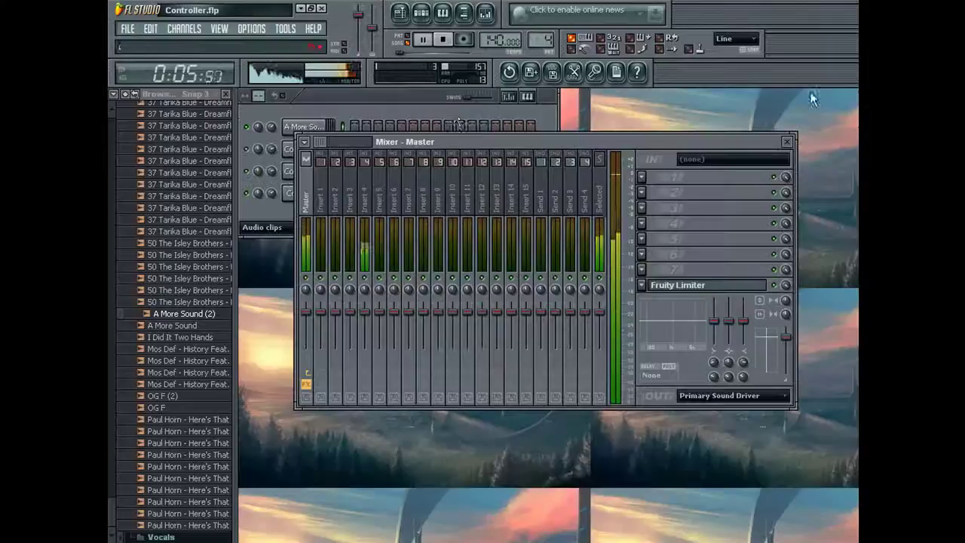
pyautogui.click(262, 230)
pyautogui.click(262, 241)
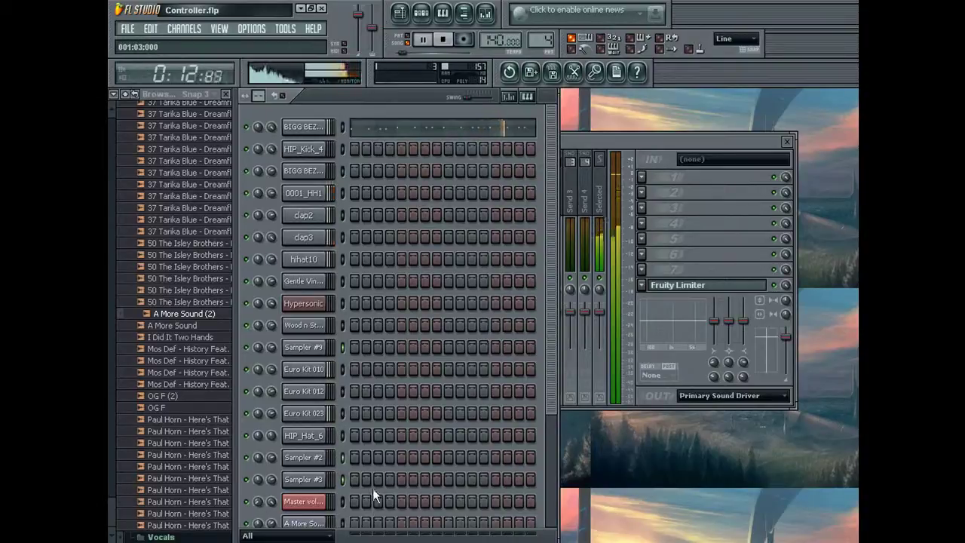
pyautogui.hotkey('alt', 'Delete')
pyautogui.press('Return')
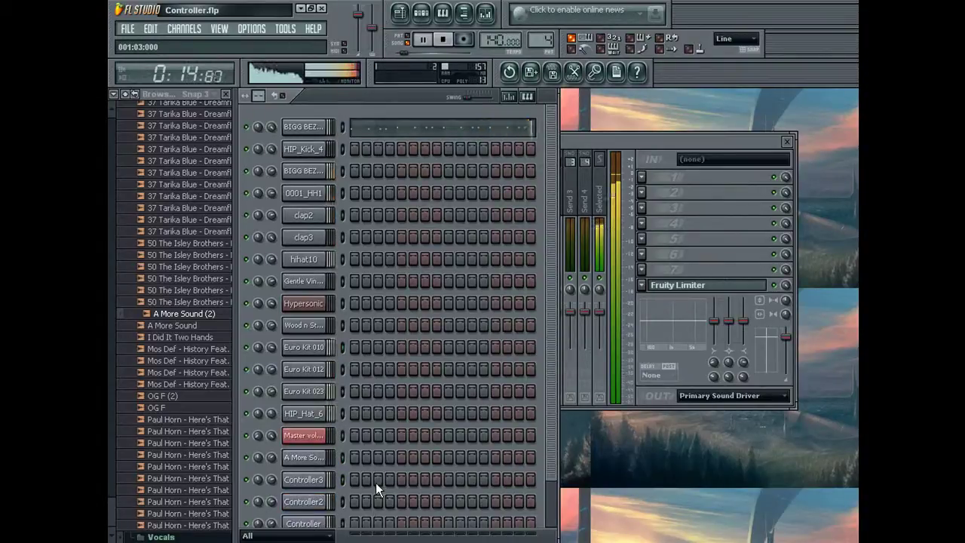
pyautogui.scroll(-2, 408, 446)
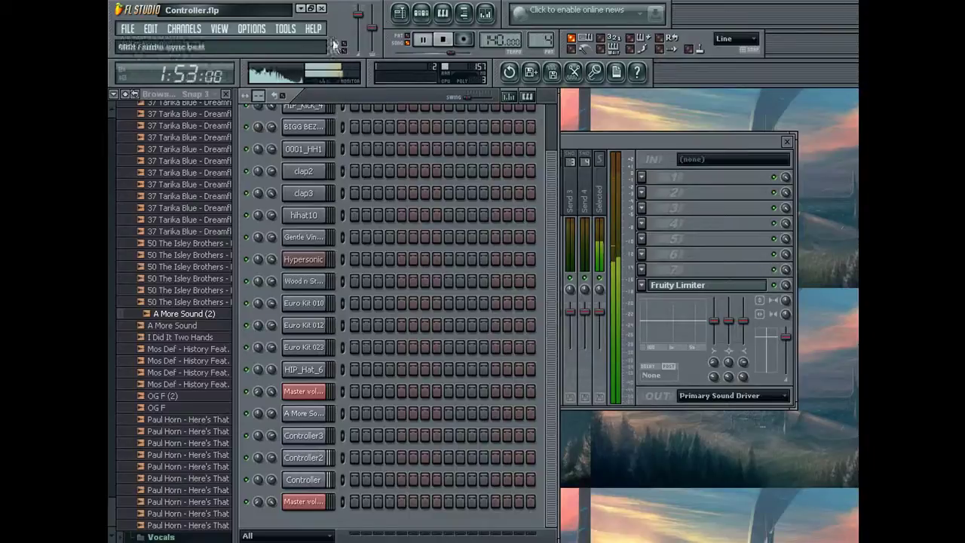
# Save the project and collapse the browser's folder structure
pyautogui.click(130, 30)
pyautogui.click(137, 92)
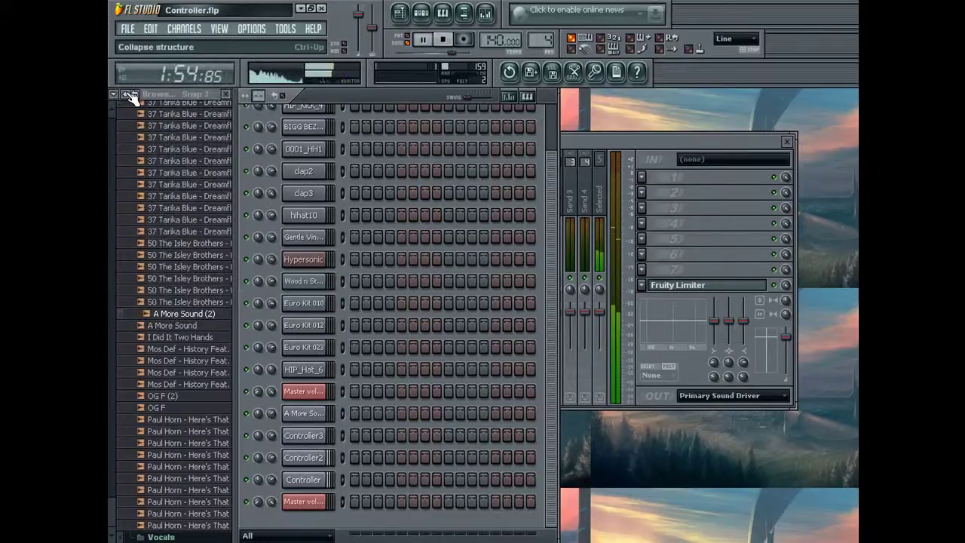
pyautogui.click(125, 93)
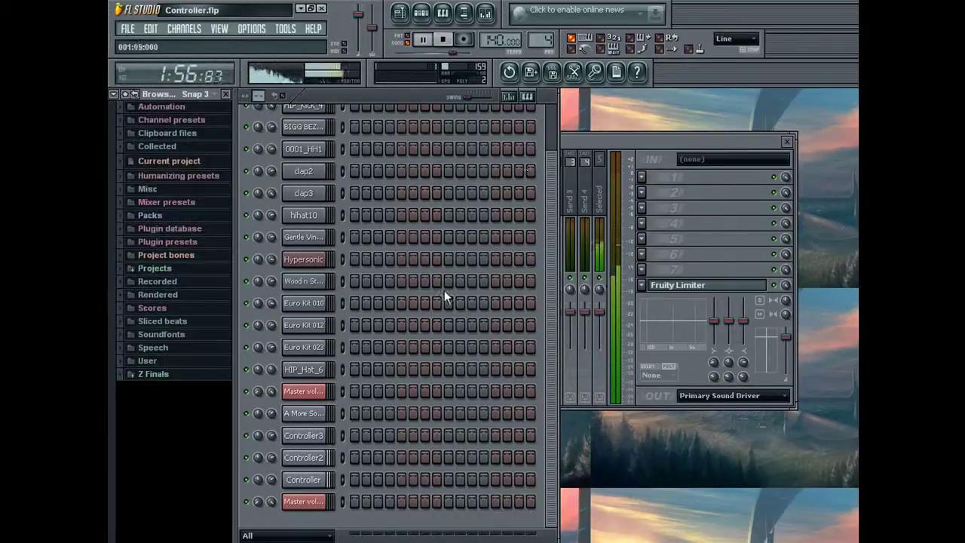
# Close the mixer and review the whole arrangement in the playlist
pyautogui.moveTo(550, 217); pyautogui.dragTo(557, 125)
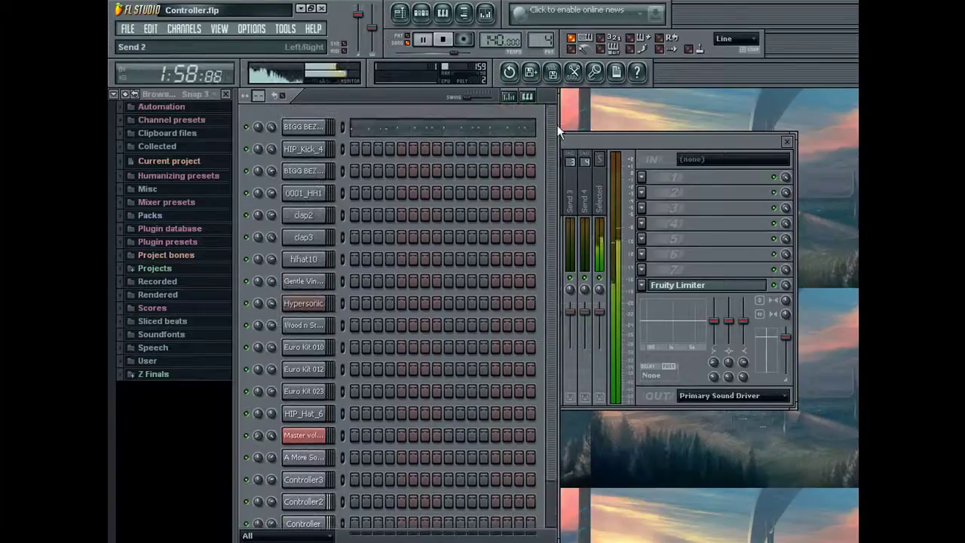
pyautogui.click(787, 141)
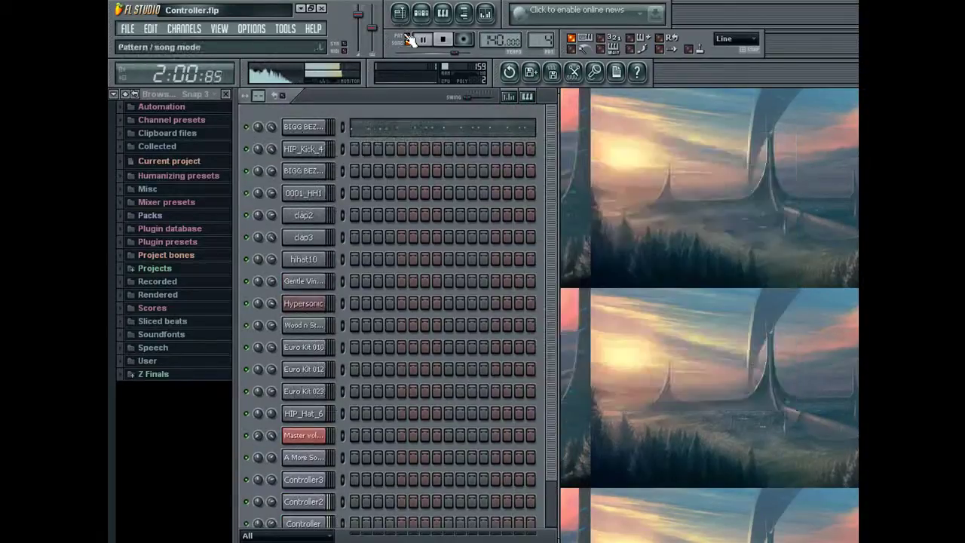
pyautogui.click(400, 12)
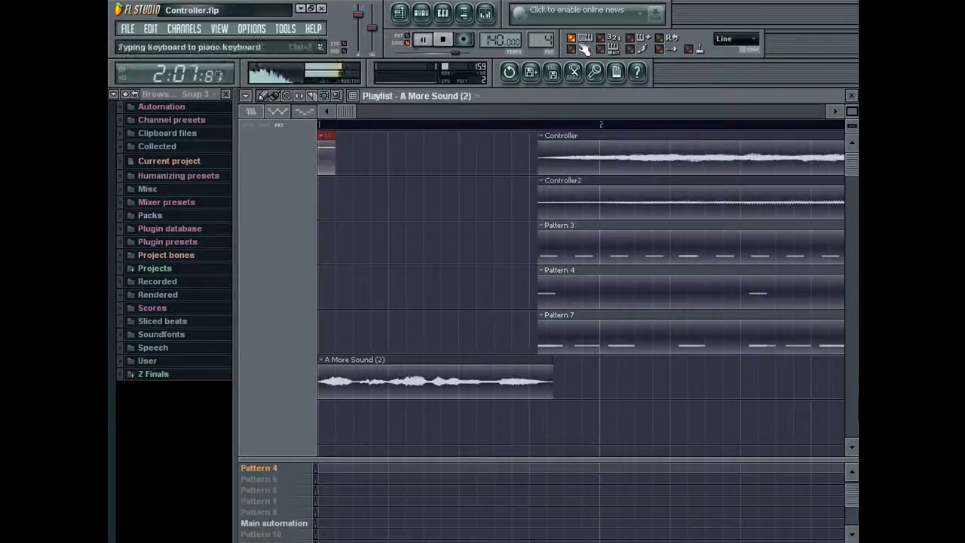
pyautogui.click(851, 111)
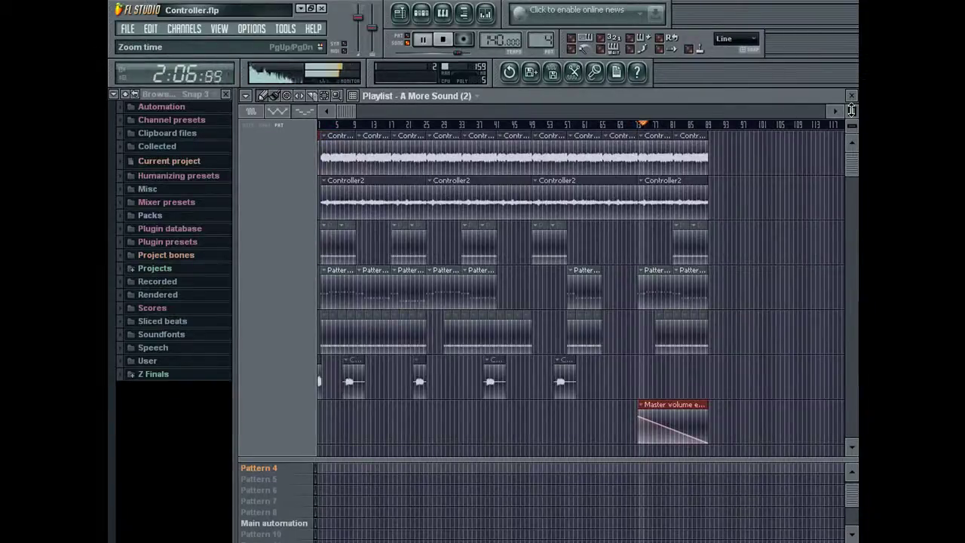
pyautogui.click(853, 94)
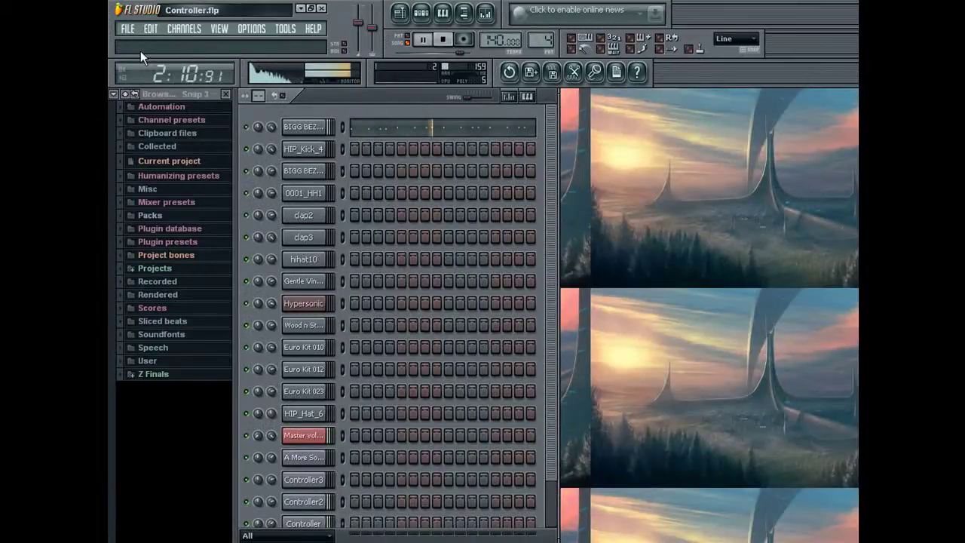
pyautogui.click(129, 30)
pyautogui.click(326, 121)
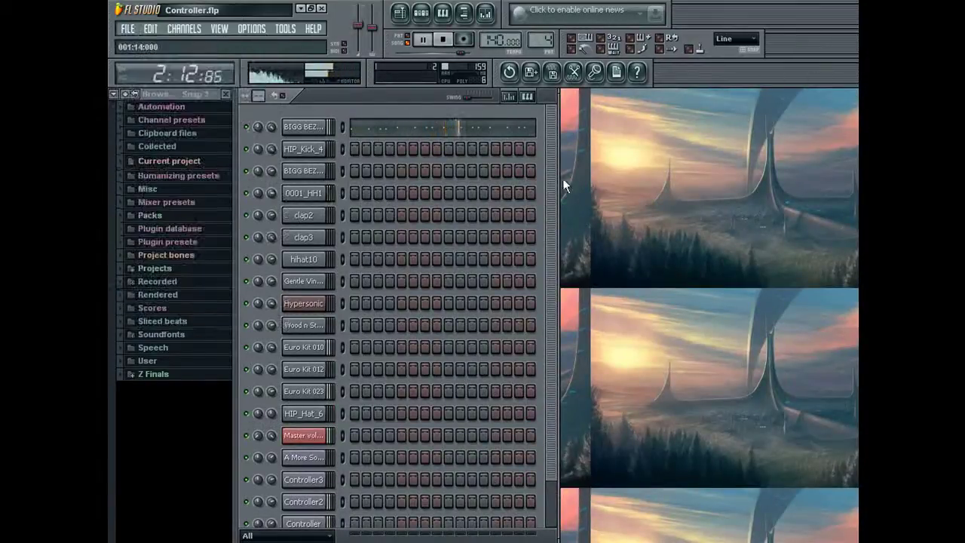
pyautogui.moveTo(548, 179); pyautogui.dragTo(548, 333)
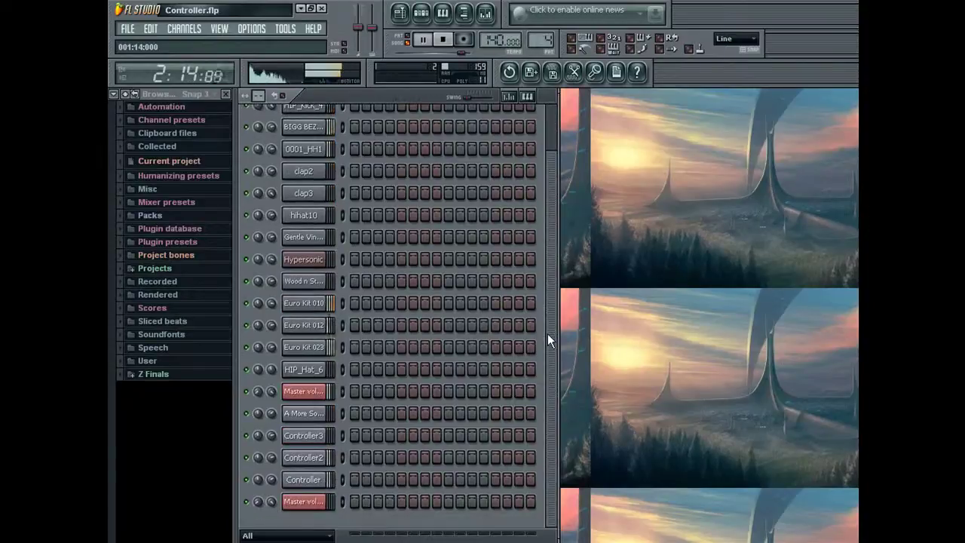
pyautogui.scroll(2, 556, 320)
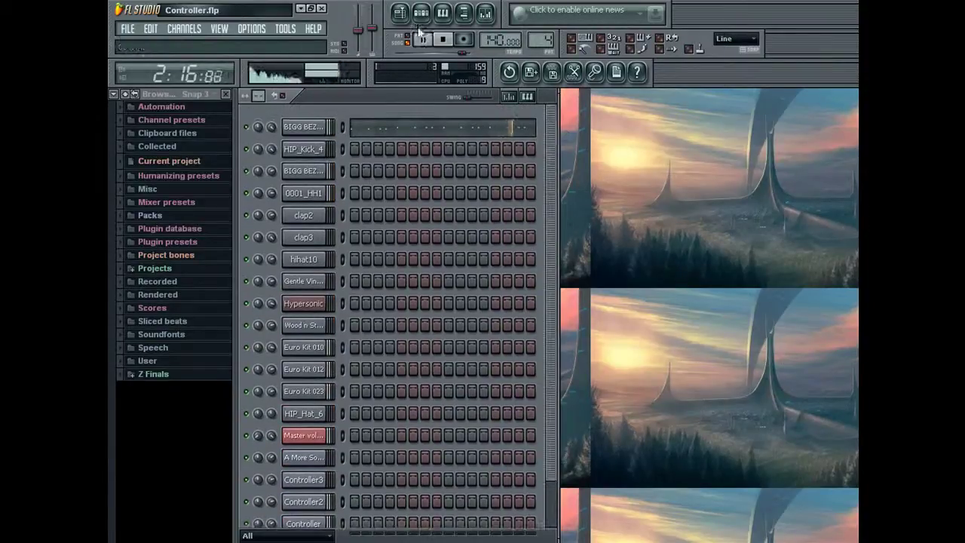
# Close the step sequencer and save the project
pyautogui.click(423, 14)
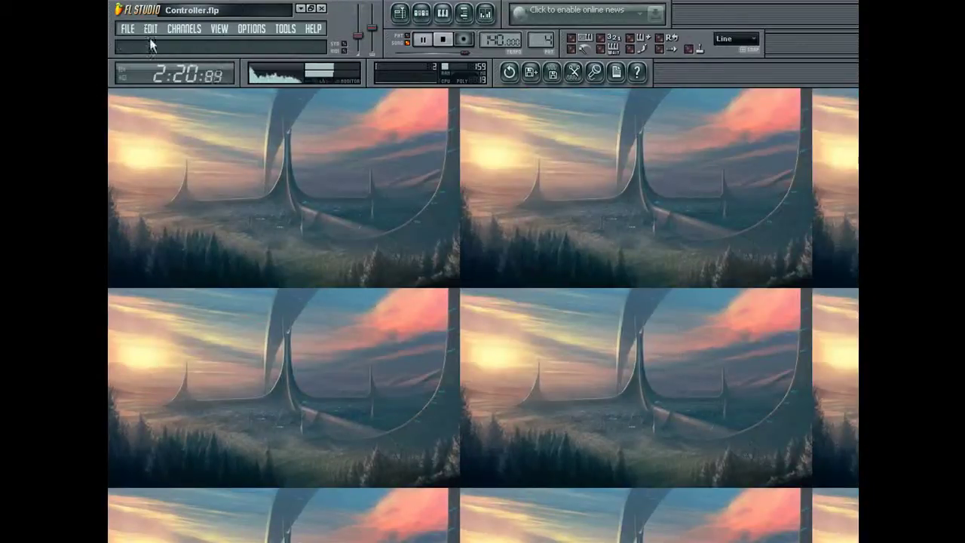
pyautogui.click(128, 29)
pyautogui.click(143, 90)
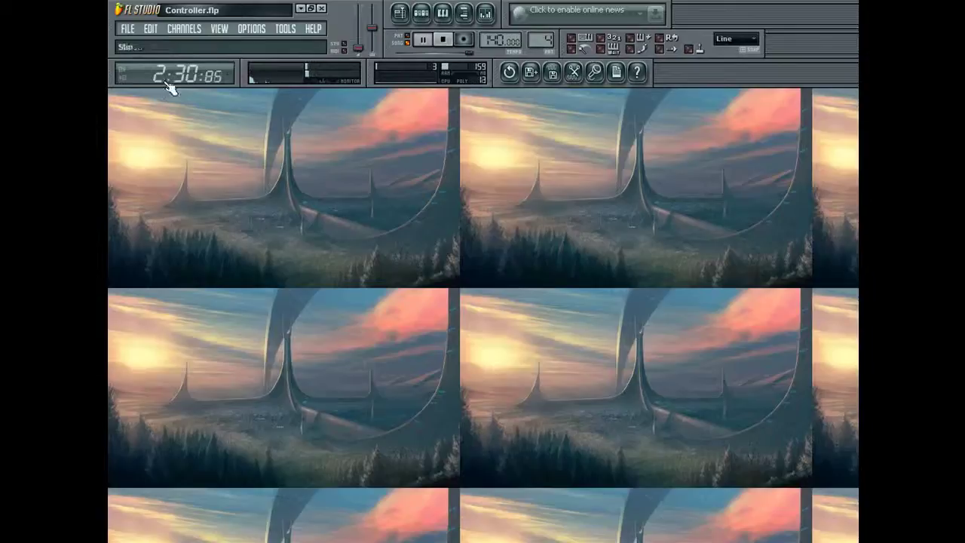
# Stop playback and save the finished song to Controller.flp
pyautogui.press('space')
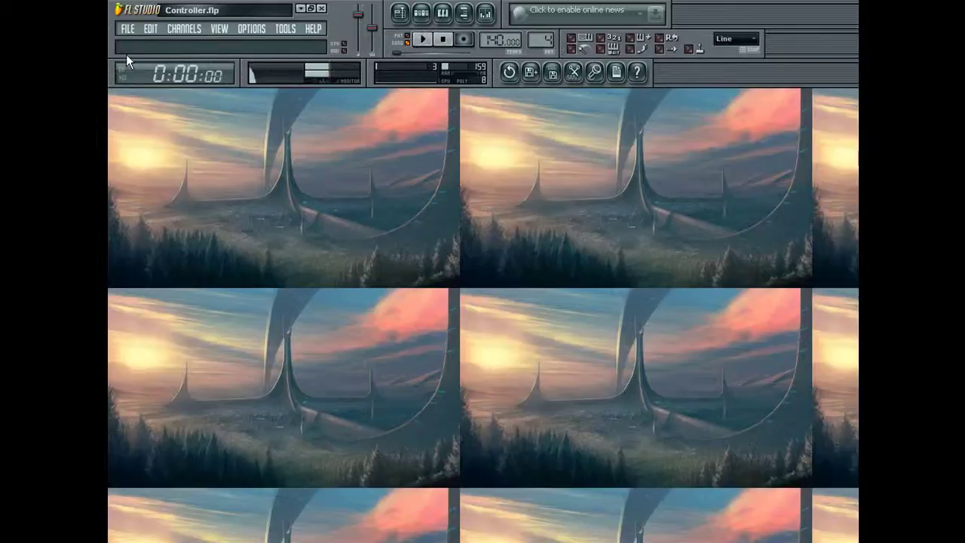
pyautogui.click(127, 28)
pyautogui.click(159, 92)
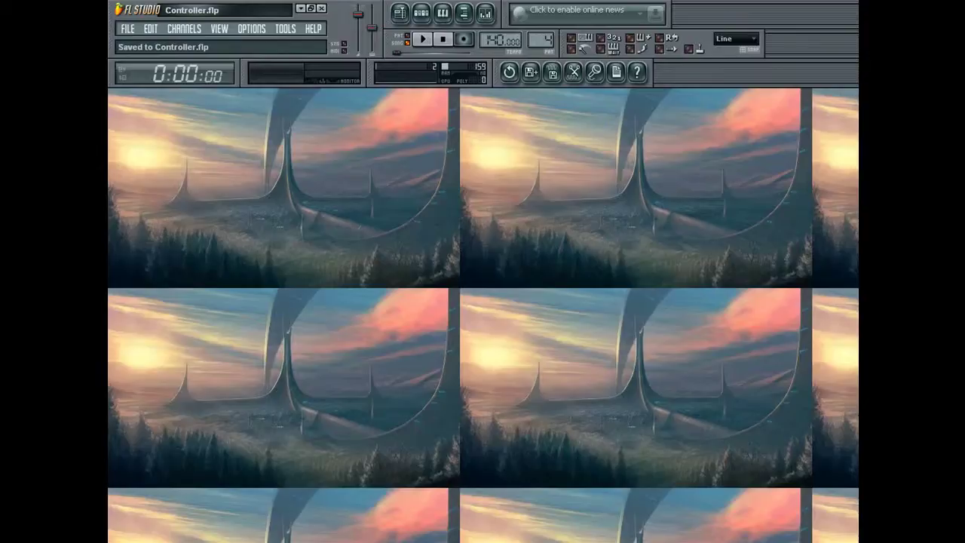